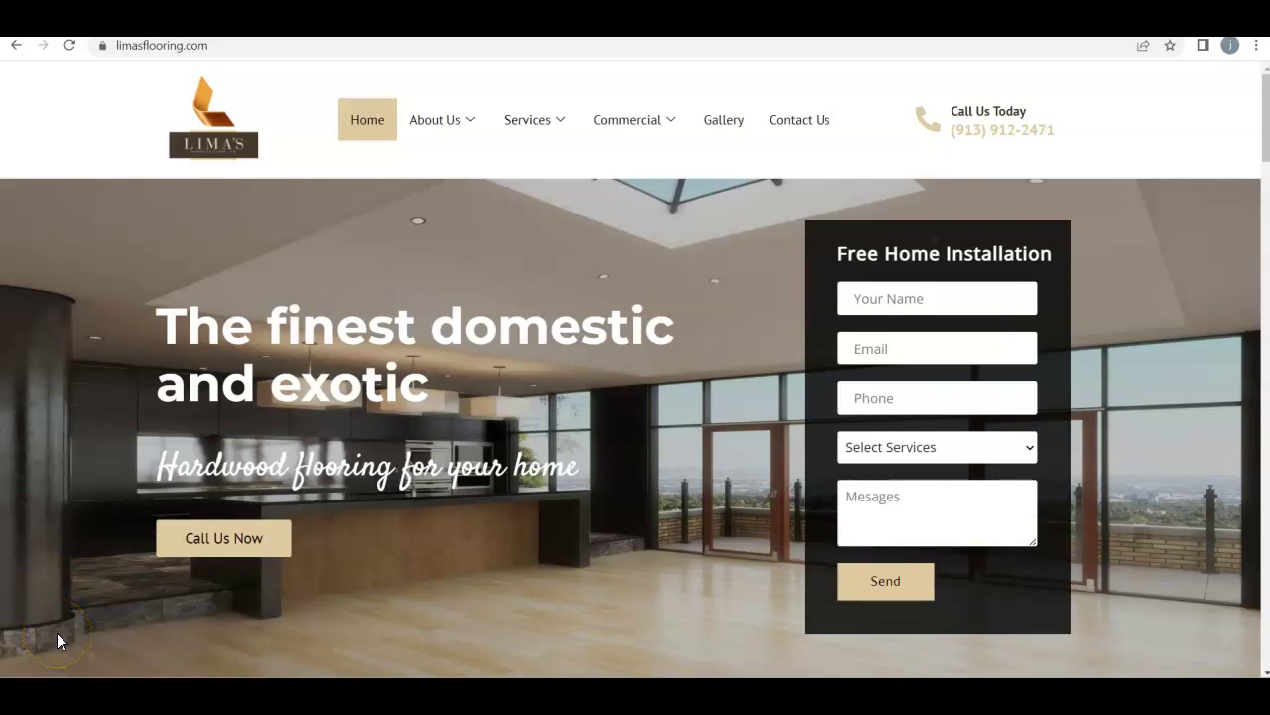
Browse the welcome and services sections of the limasflooring.com homepage
click(228, 546)
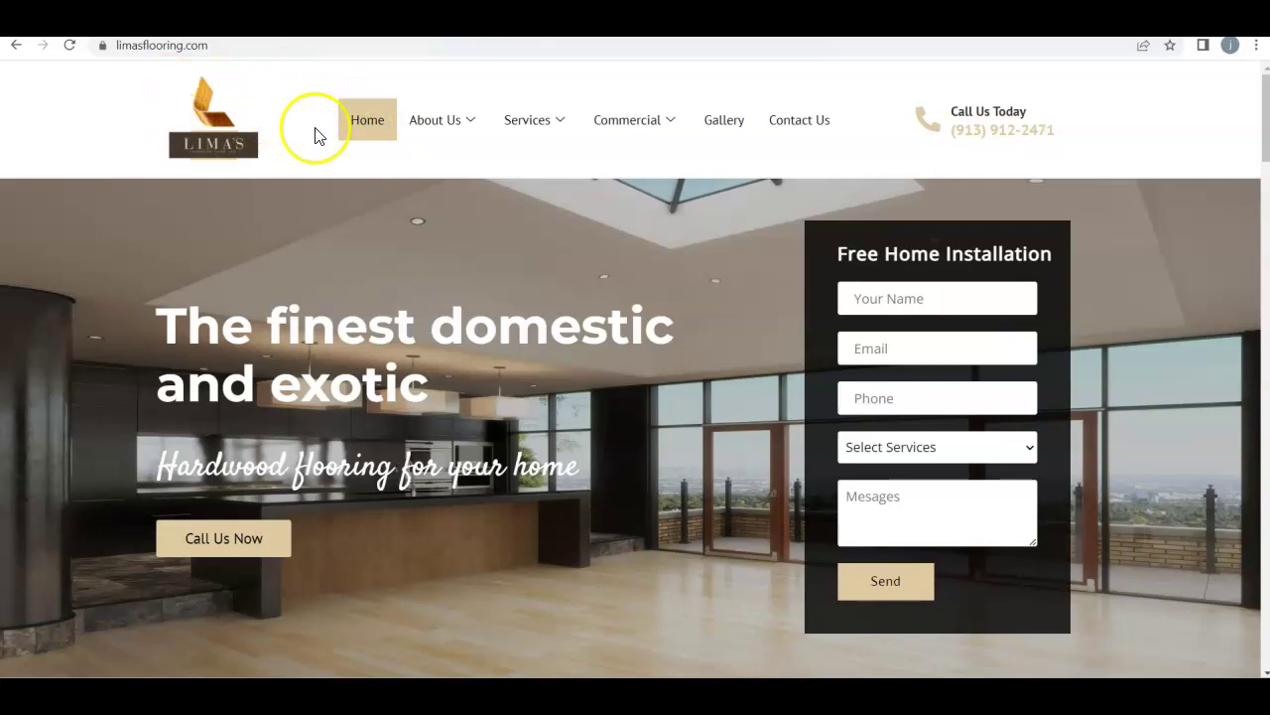
mouse_move(537, 131)
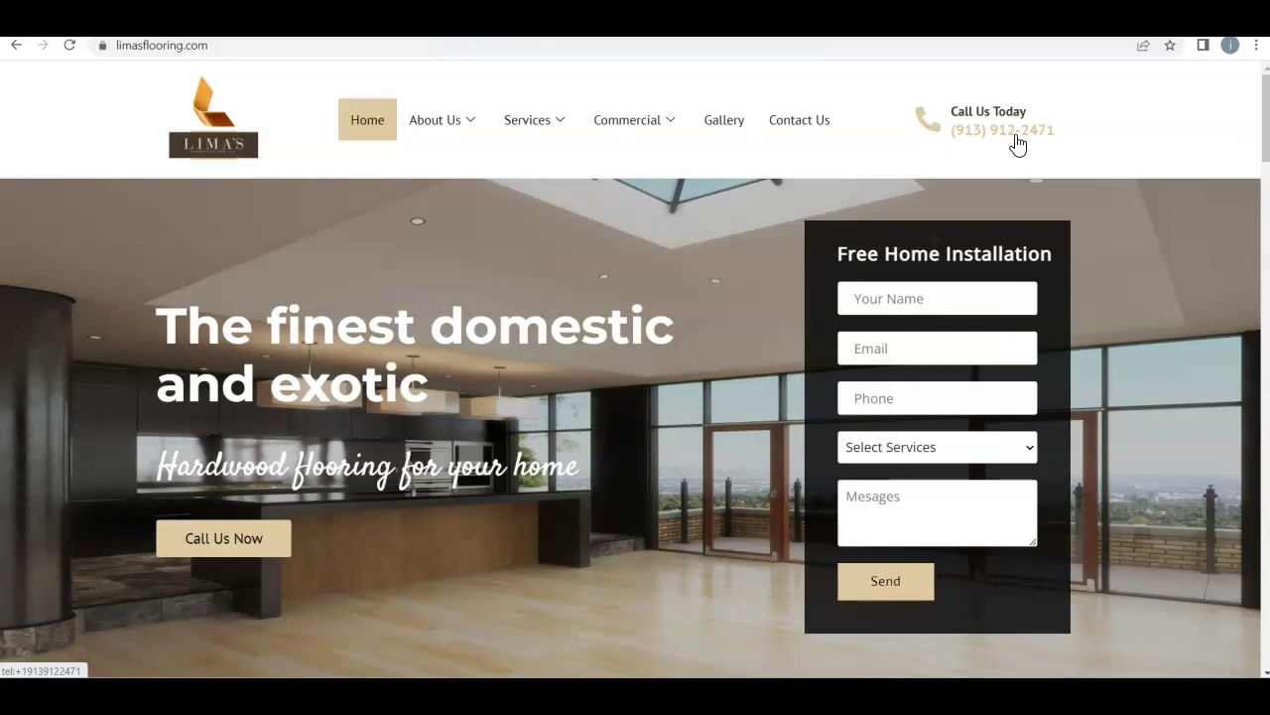
scroll(961, 193, down, 1)
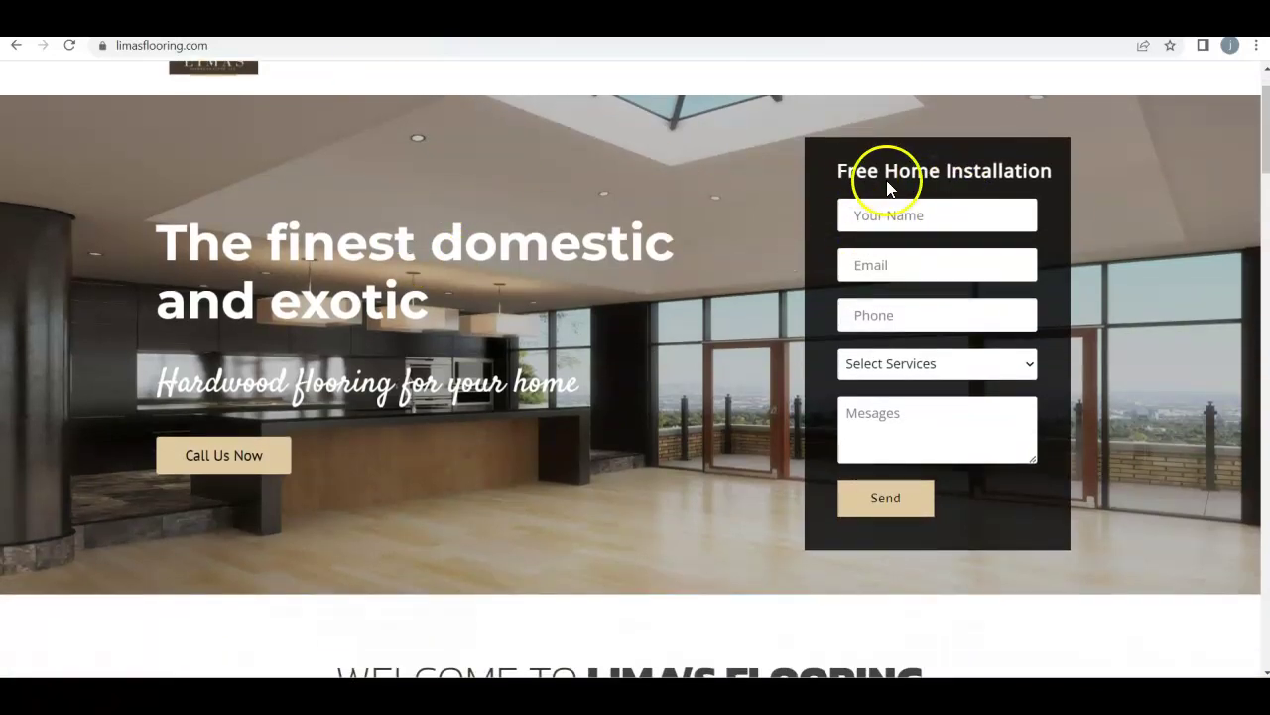
scroll(919, 442, down, 3)
scroll(765, 411, up, 3)
scroll(664, 349, down, 5)
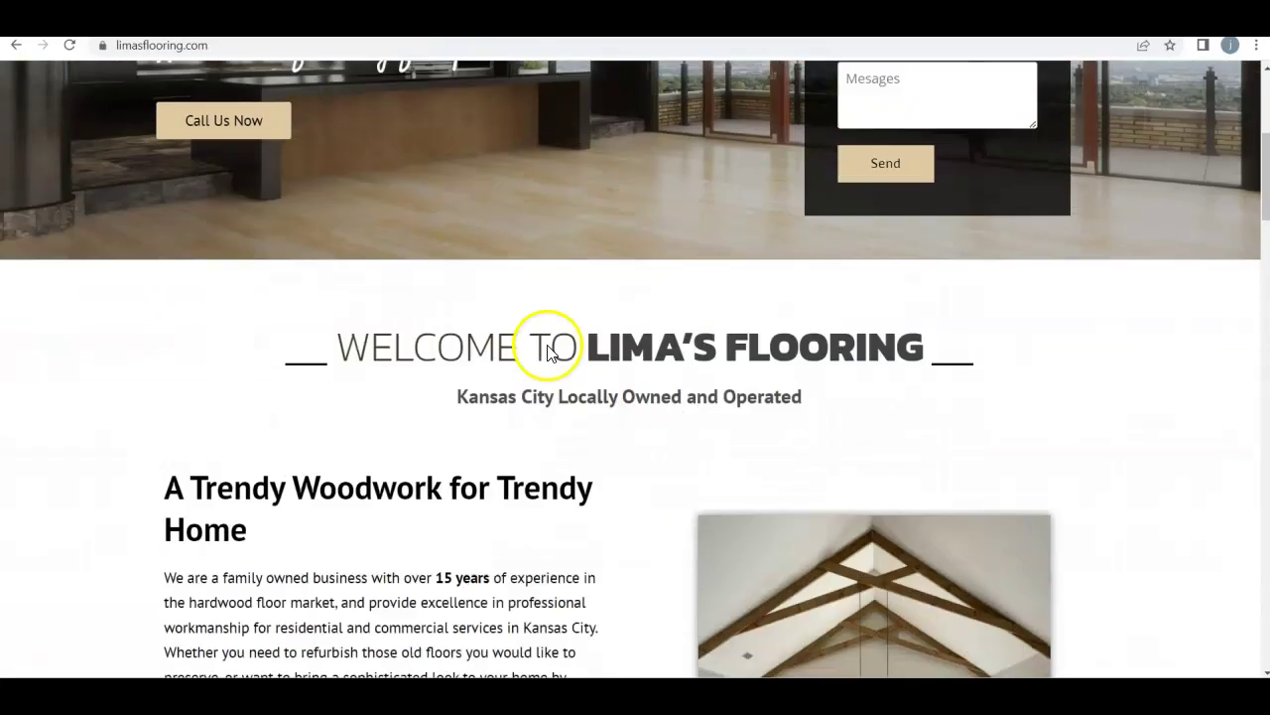
scroll(298, 355, down, 1)
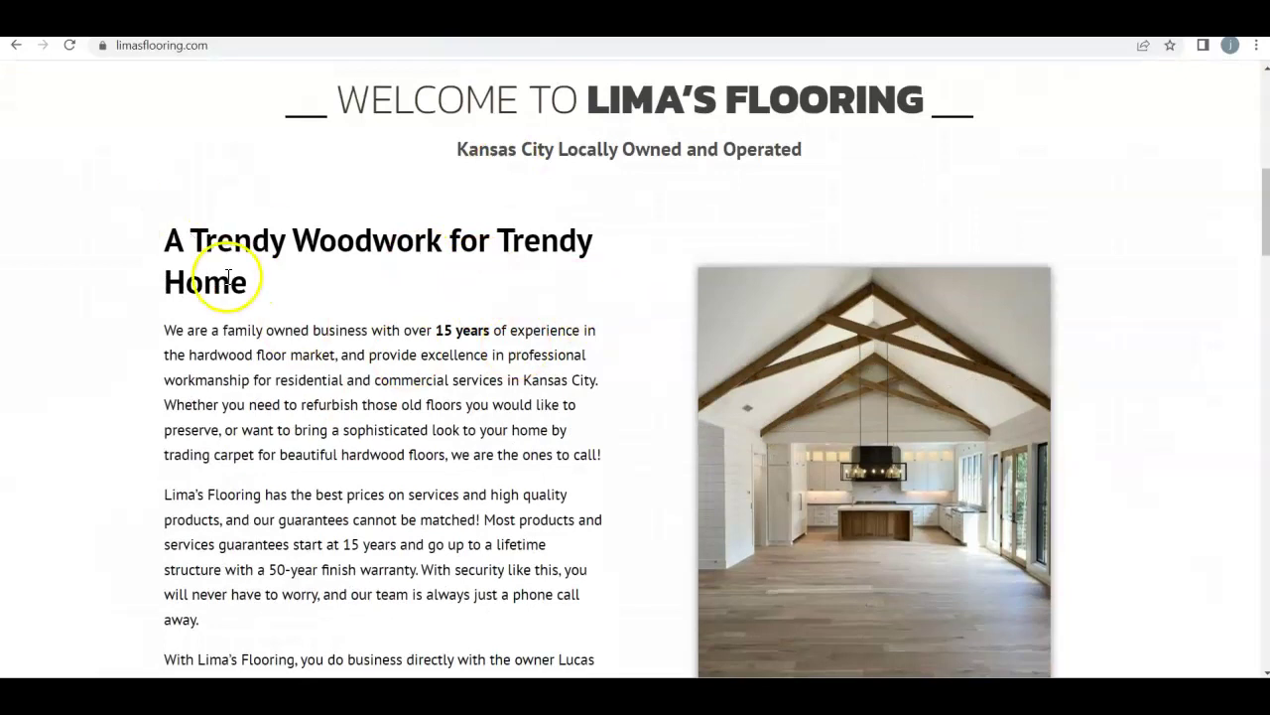
scroll(249, 284, down, 2)
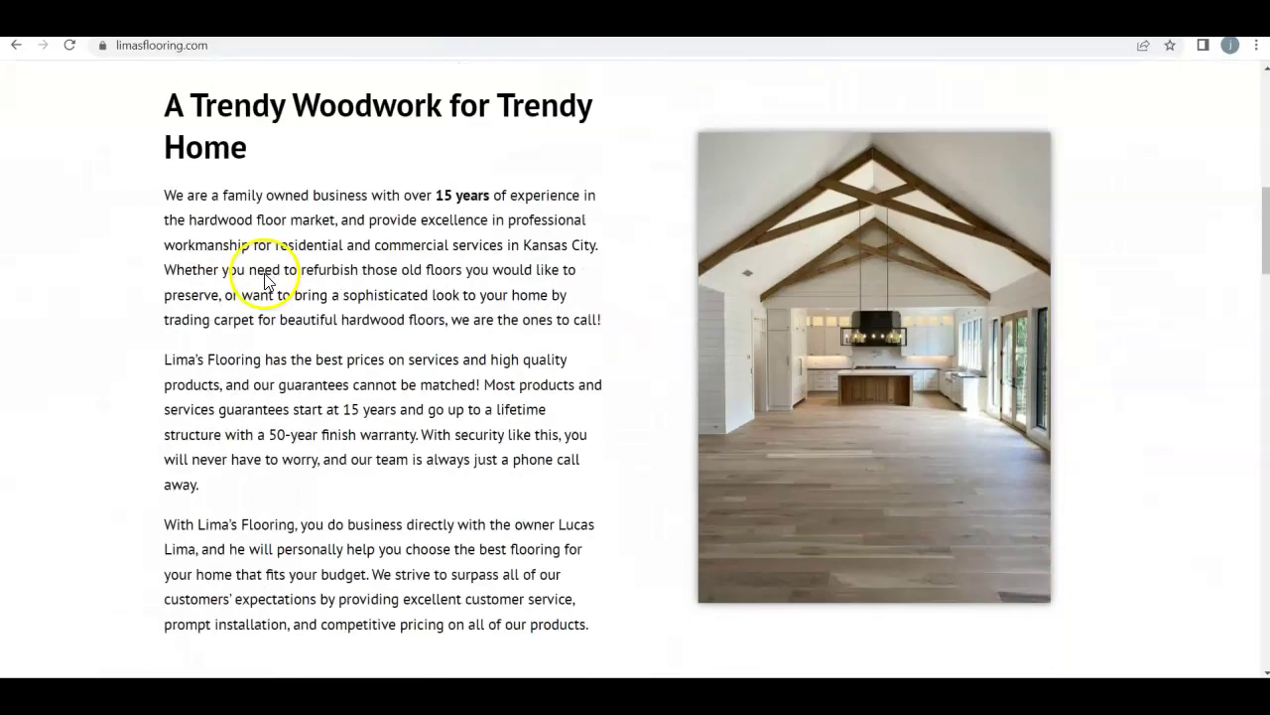
click(450, 165)
click(457, 241)
Scroll through the gallery to the footer and back to the top, then go to Ahrefs
scroll(450, 324, down, 1)
scroll(442, 315, down, 6)
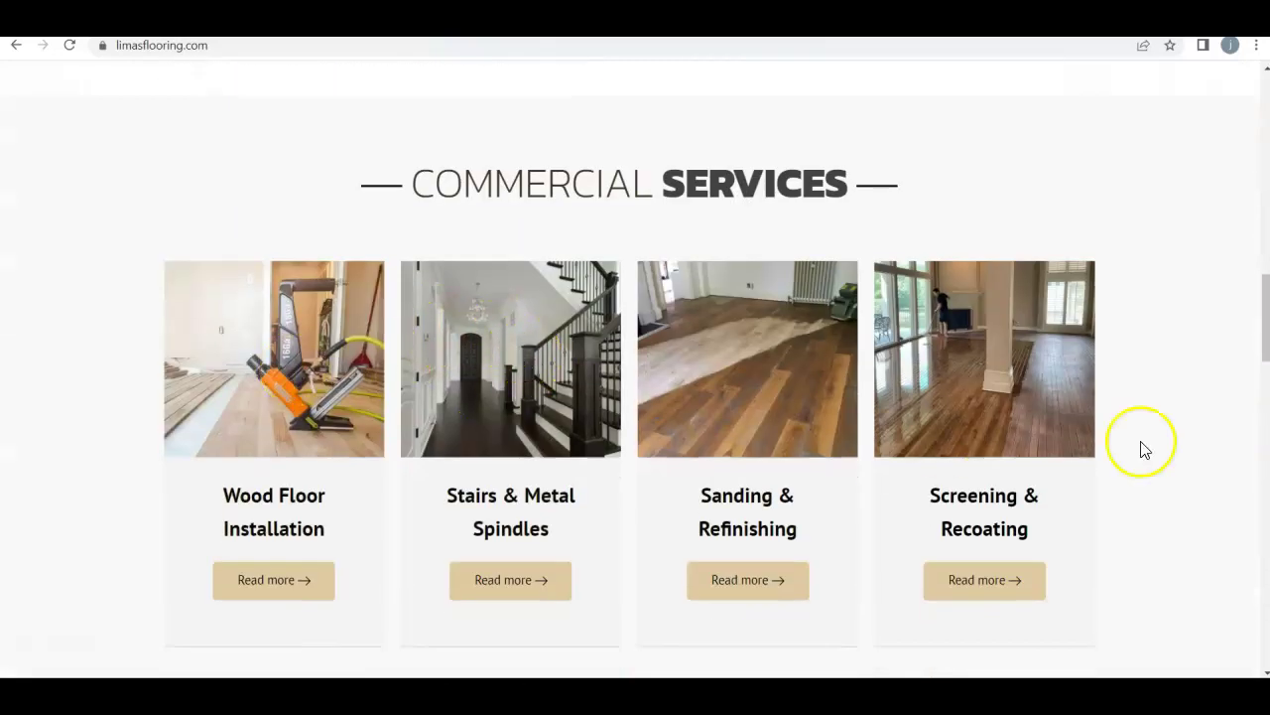
scroll(1038, 414, down, 5)
scroll(1005, 422, down, 12)
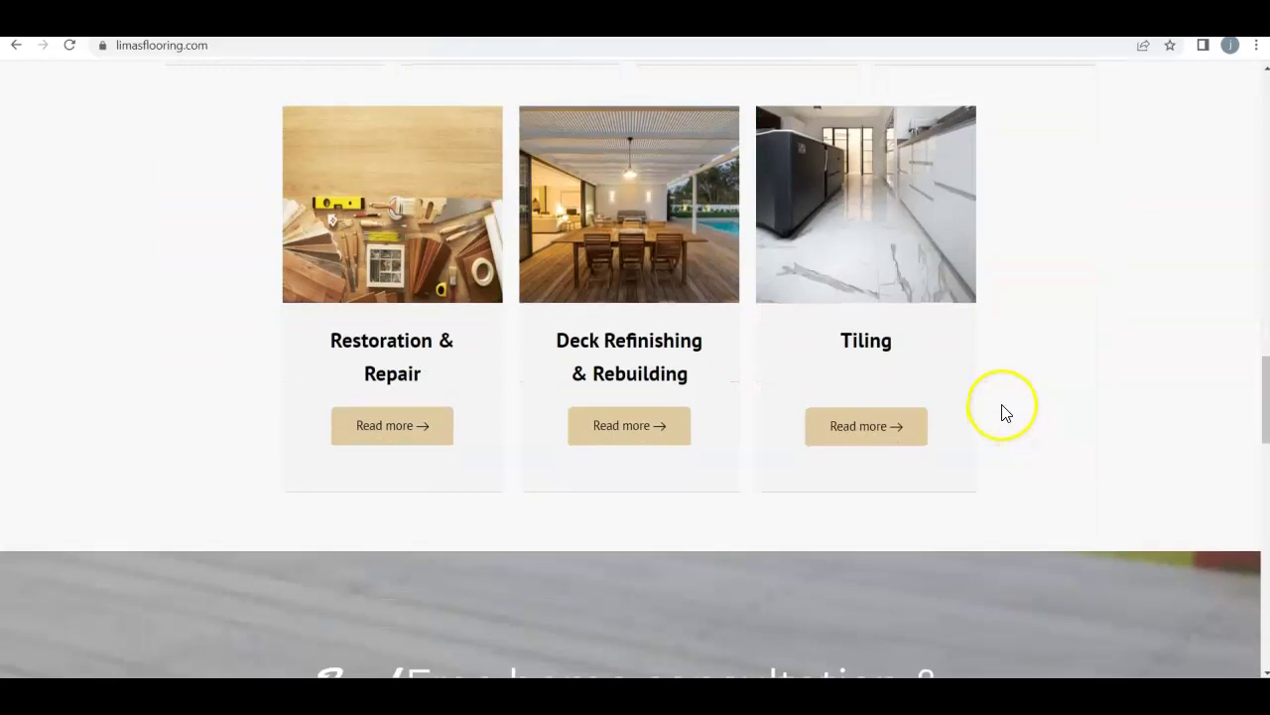
scroll(987, 409, down, 5)
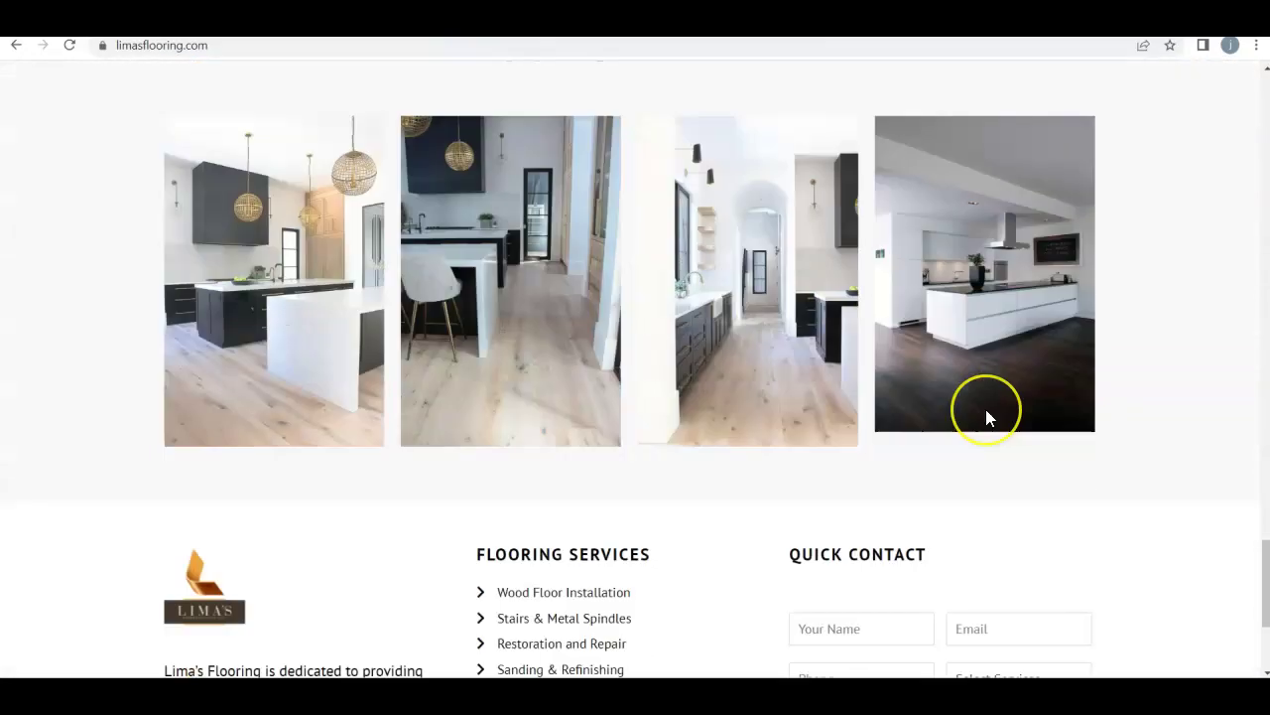
scroll(1064, 551, up, 15)
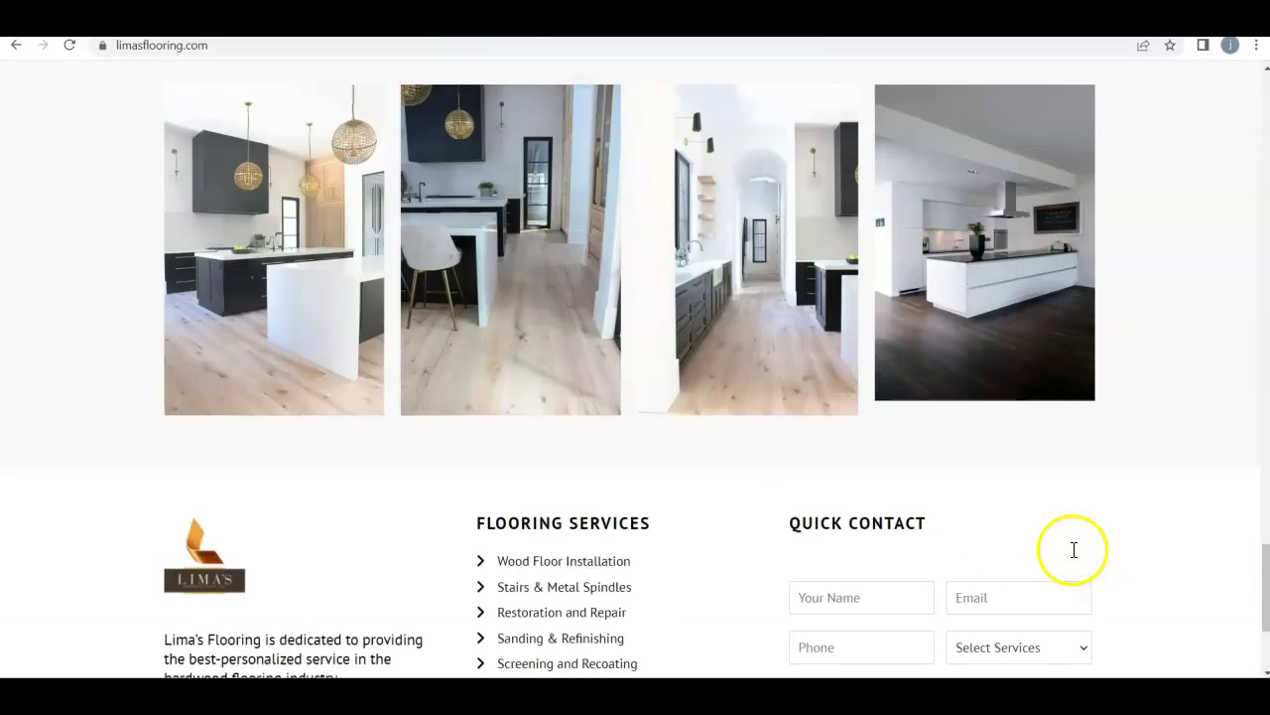
scroll(1058, 526, up, 10)
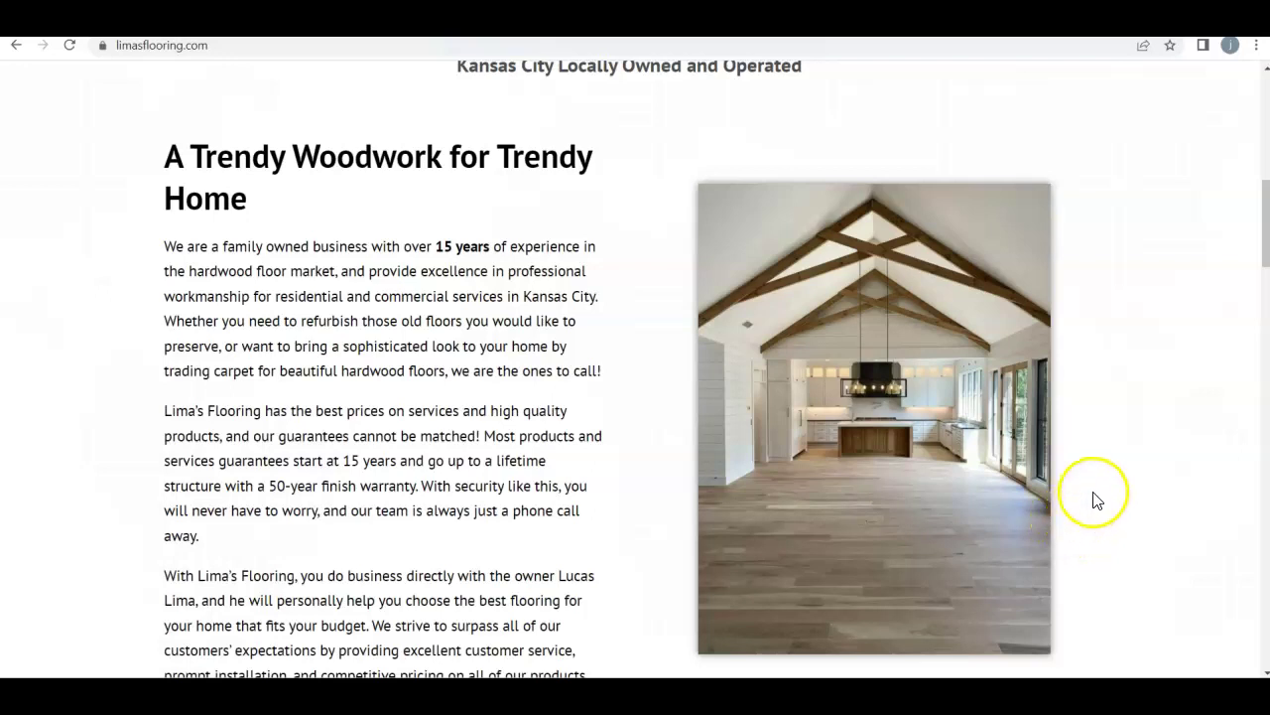
scroll(1086, 487, up, 3)
scroll(1088, 487, up, 5)
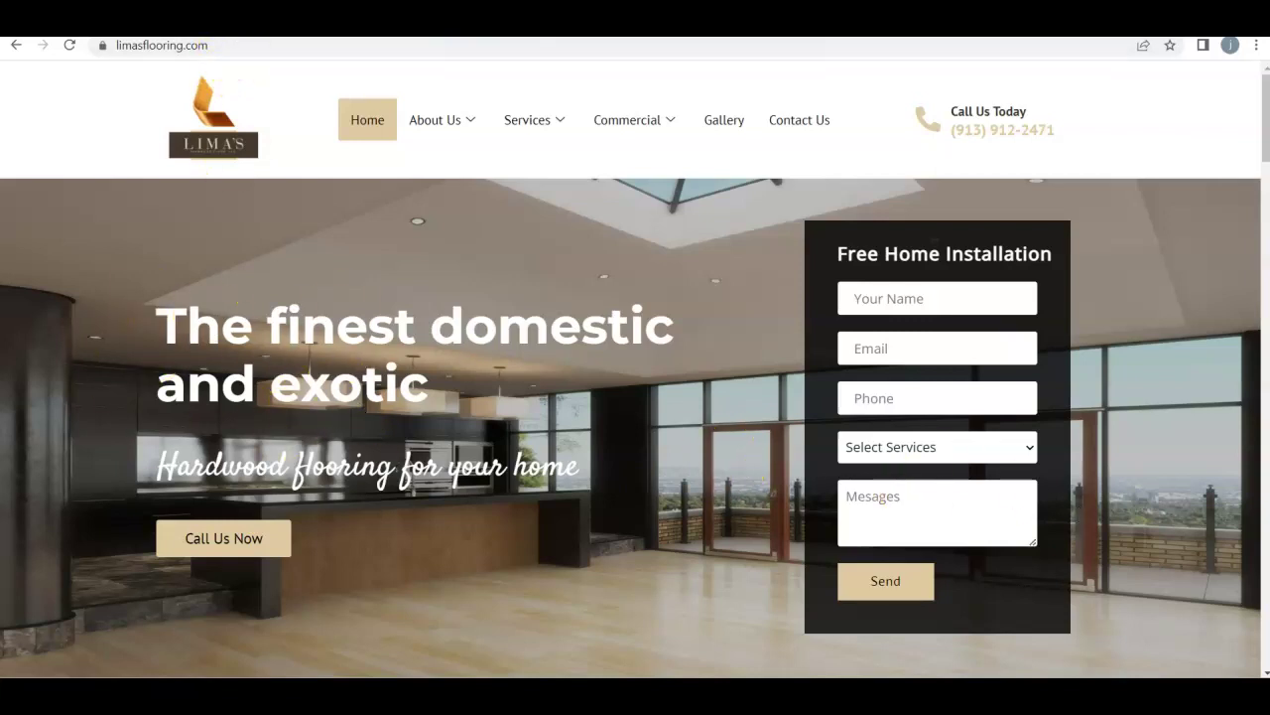
key(ctrl+Tab)
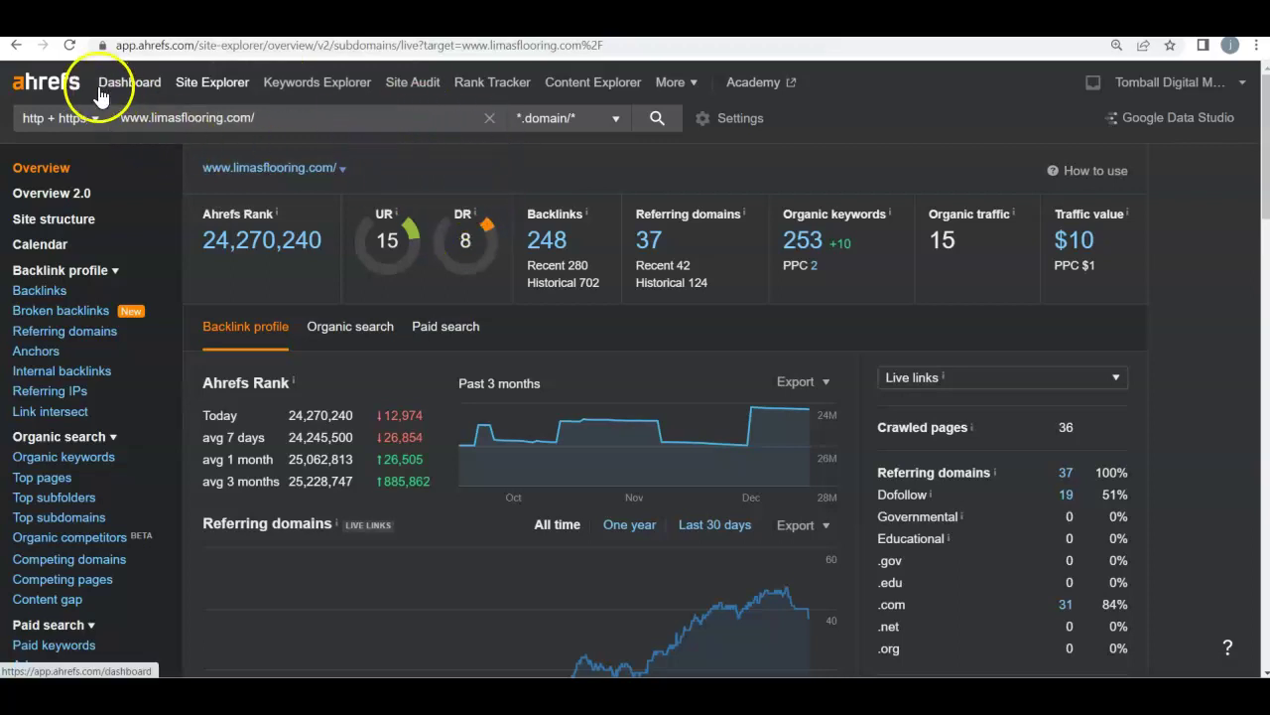
drag(366, 211, 481, 216)
click(416, 299)
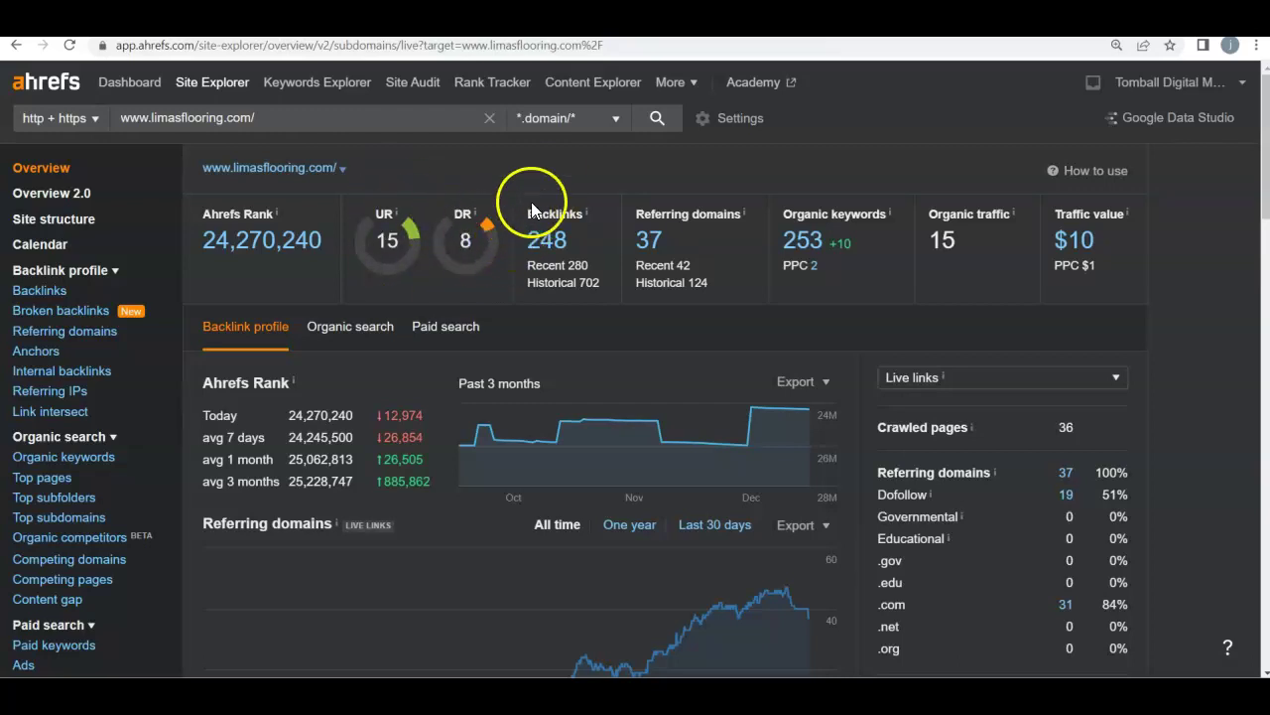
Highlight limasflooring.com's Backlinks and Organic keywords metrics, then open its 196-keyword Organic keywords report
drag(527, 209, 589, 214)
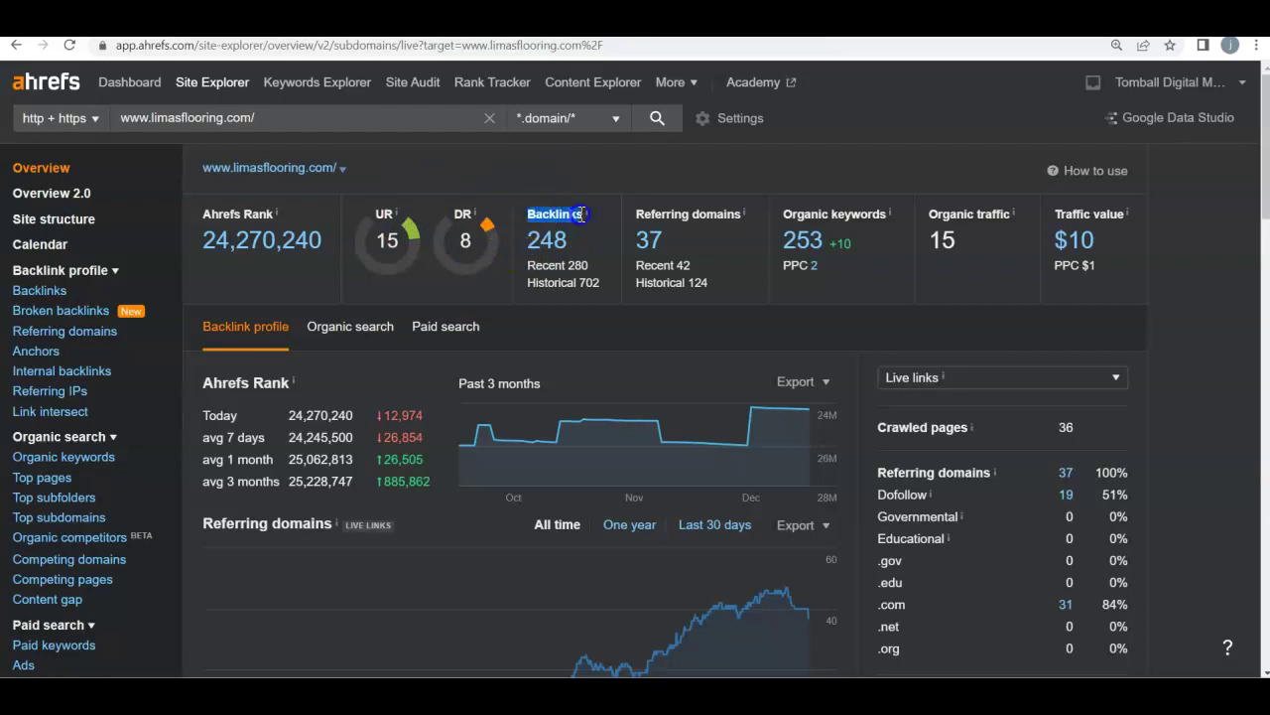
click(596, 313)
drag(785, 214, 889, 215)
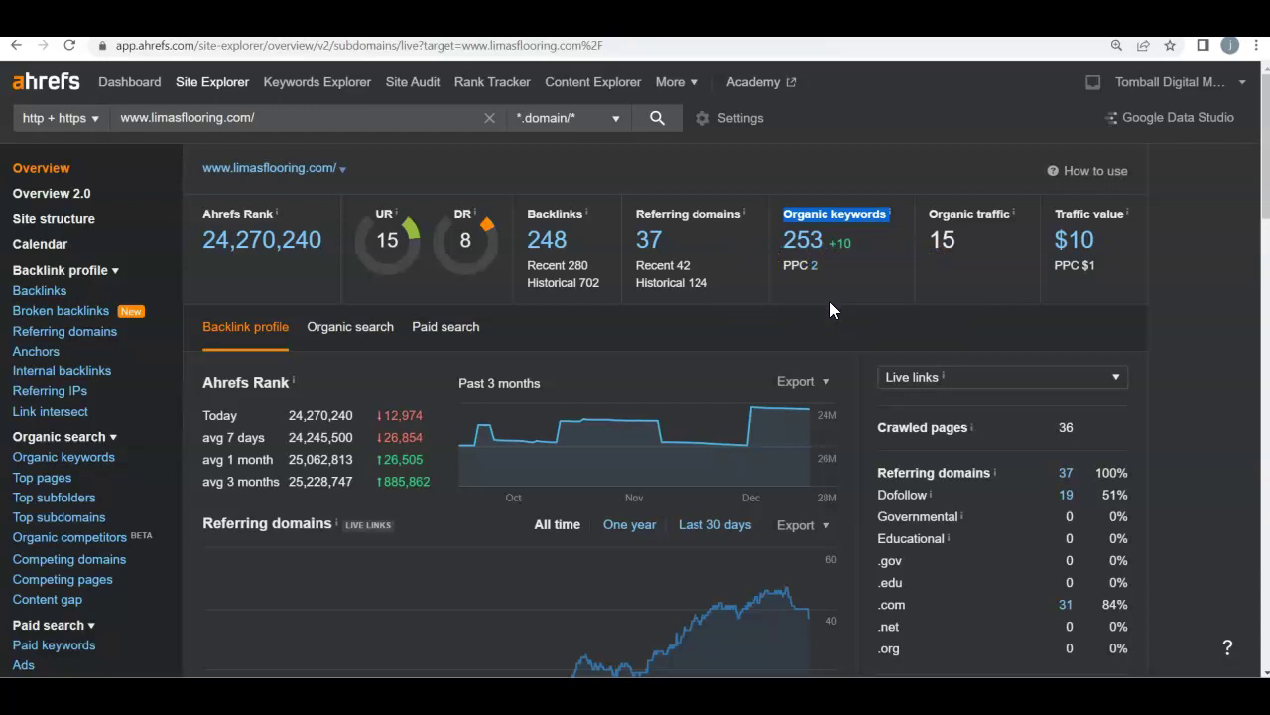
click(803, 239)
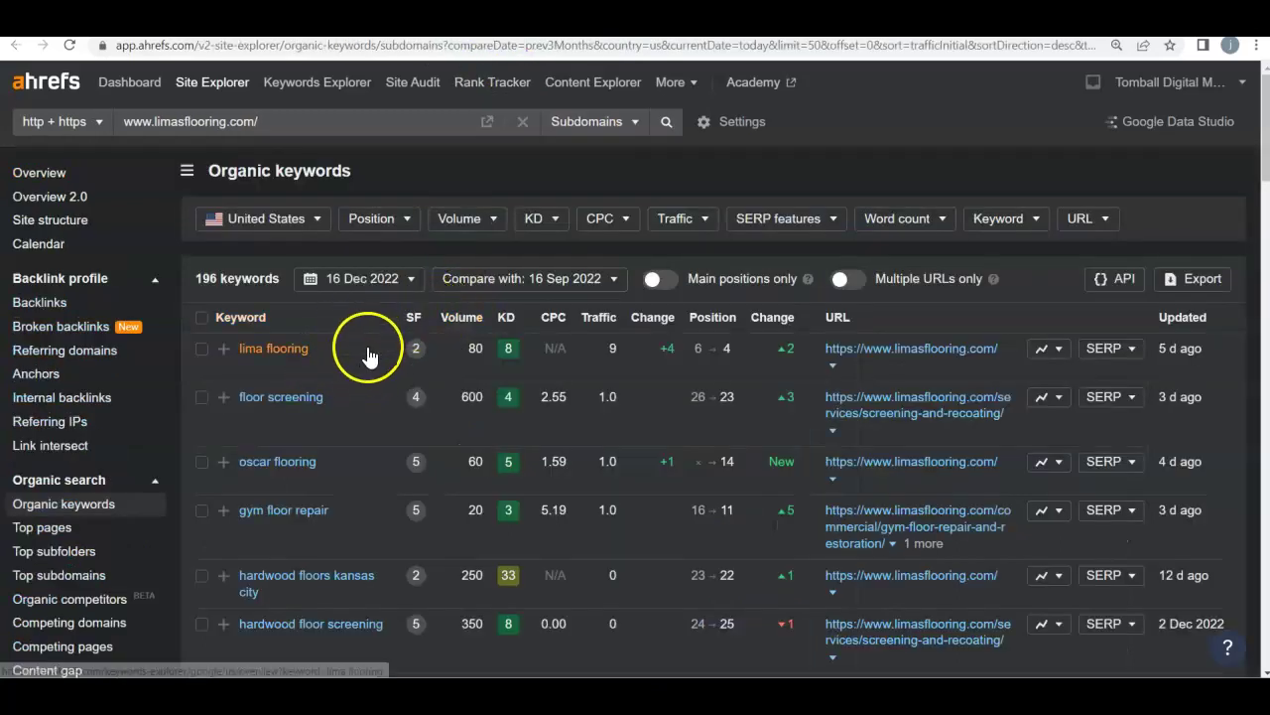
Note 'hardwood floors kansas city' ranking: volume 250, position 22, traffic 0
scroll(349, 338, down, 3)
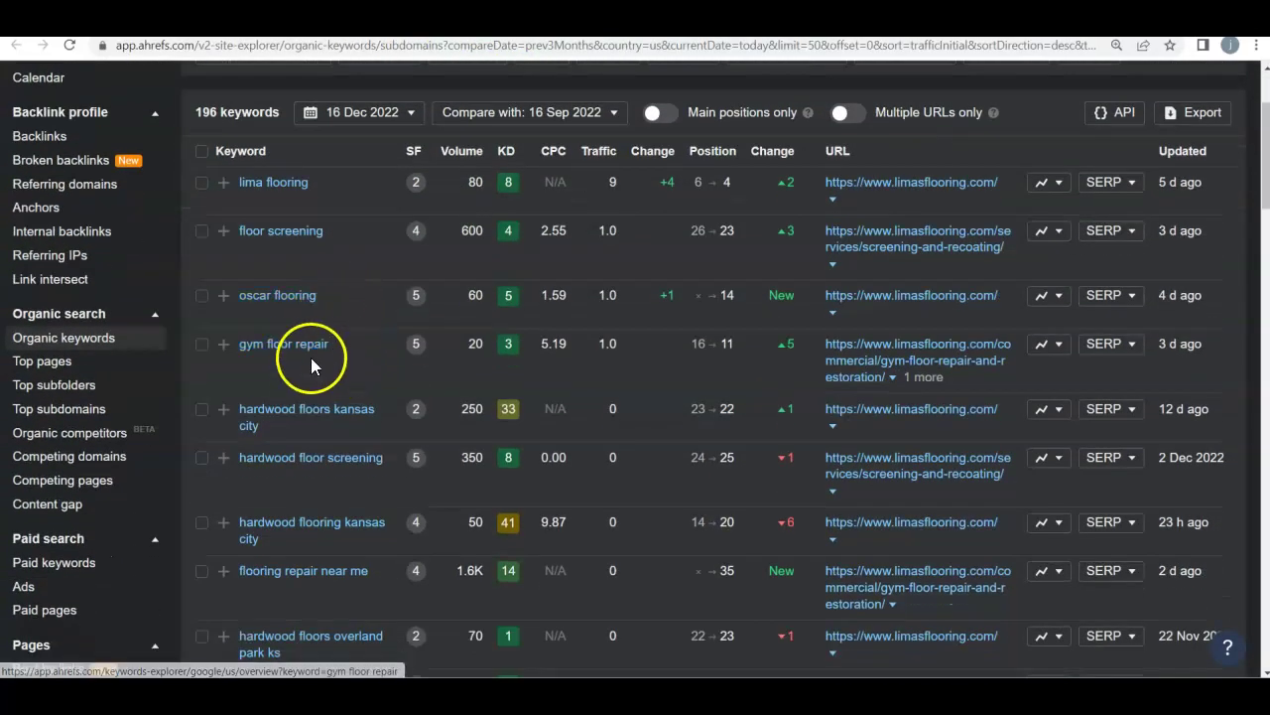
scroll(311, 358, down, 1)
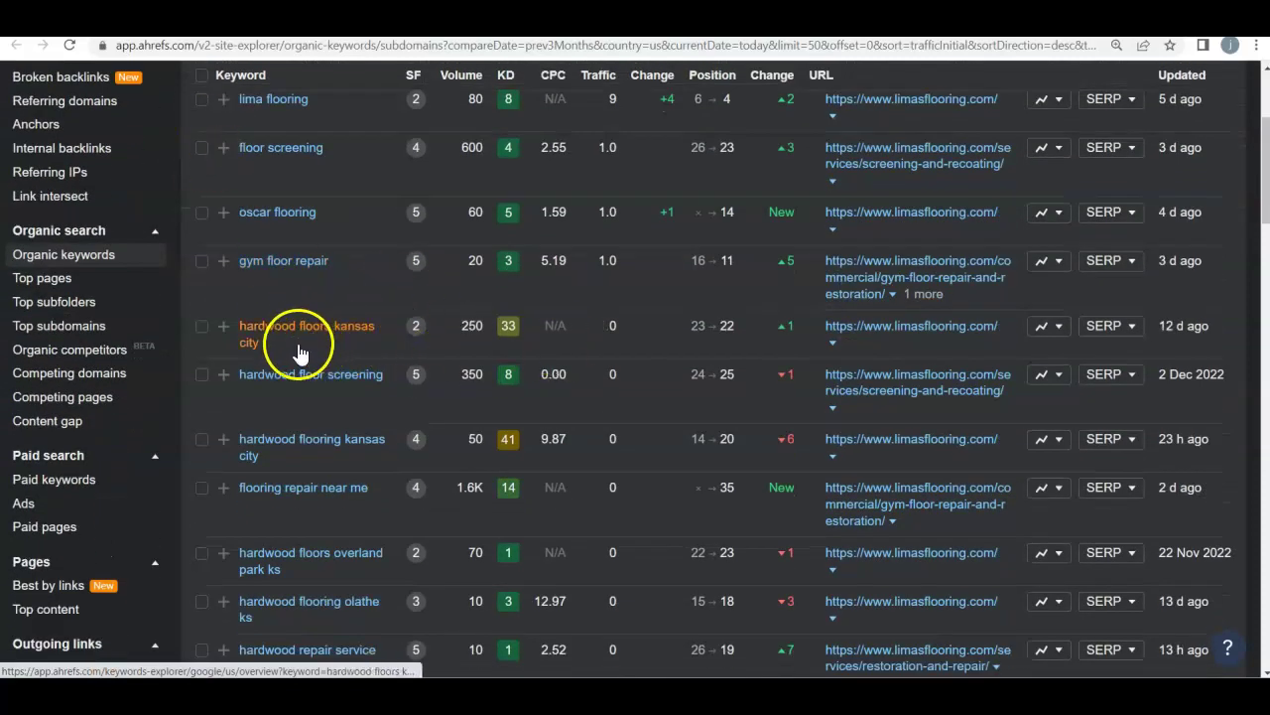
double_click(467, 328)
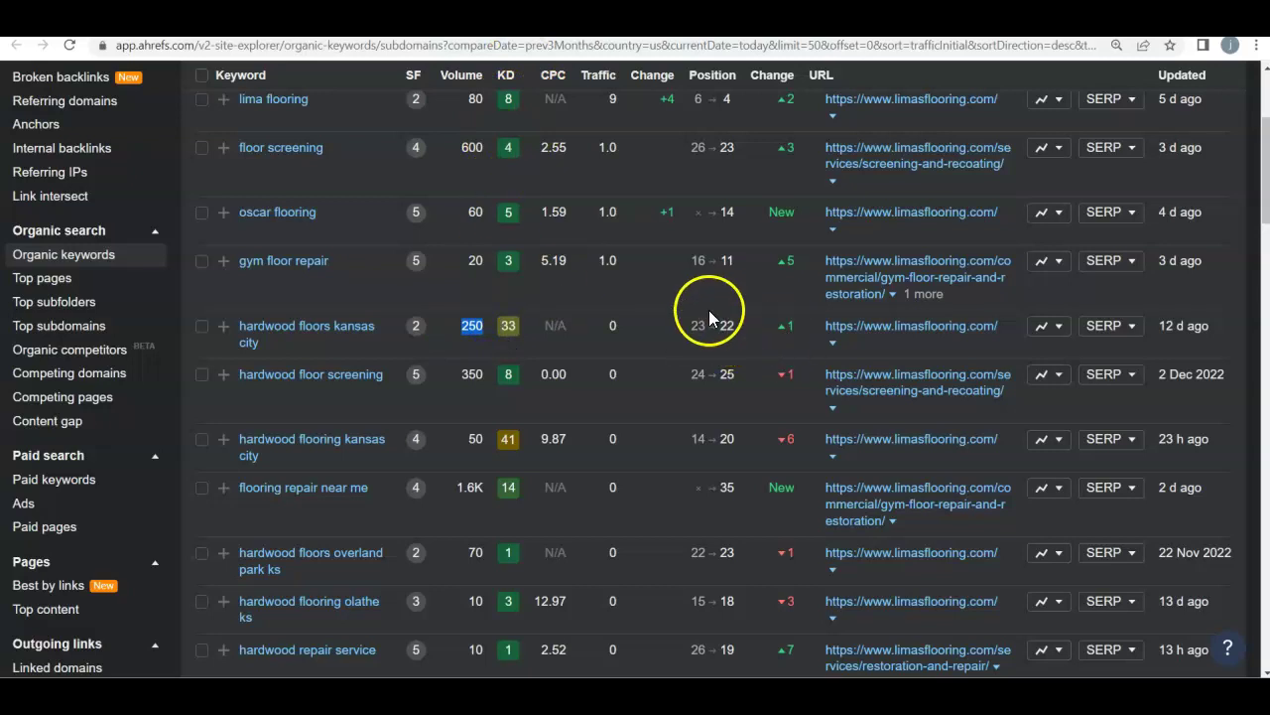
mouse_move(786, 335)
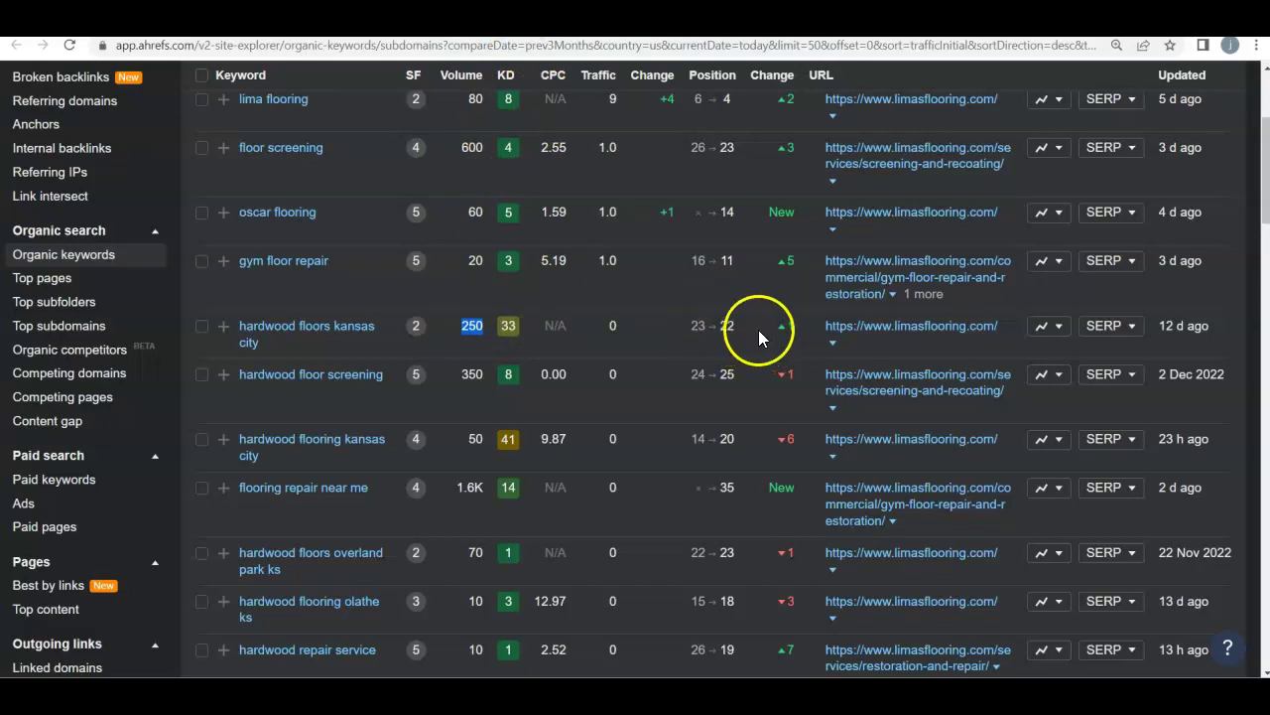
double_click(729, 327)
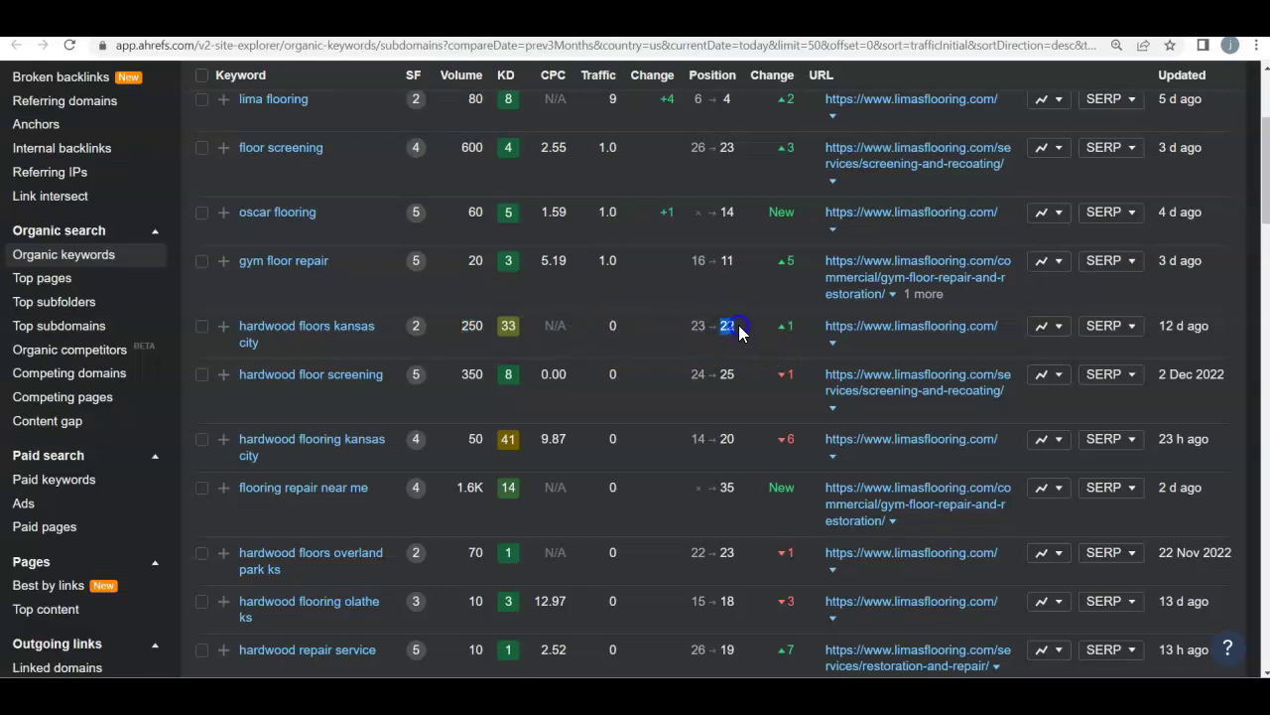
double_click(619, 328)
Note 'hardwood flooring kansas city' volume 50 and position drop from 14 to 20
scroll(612, 344, down, 2)
double_click(472, 355)
drag(692, 356, 752, 371)
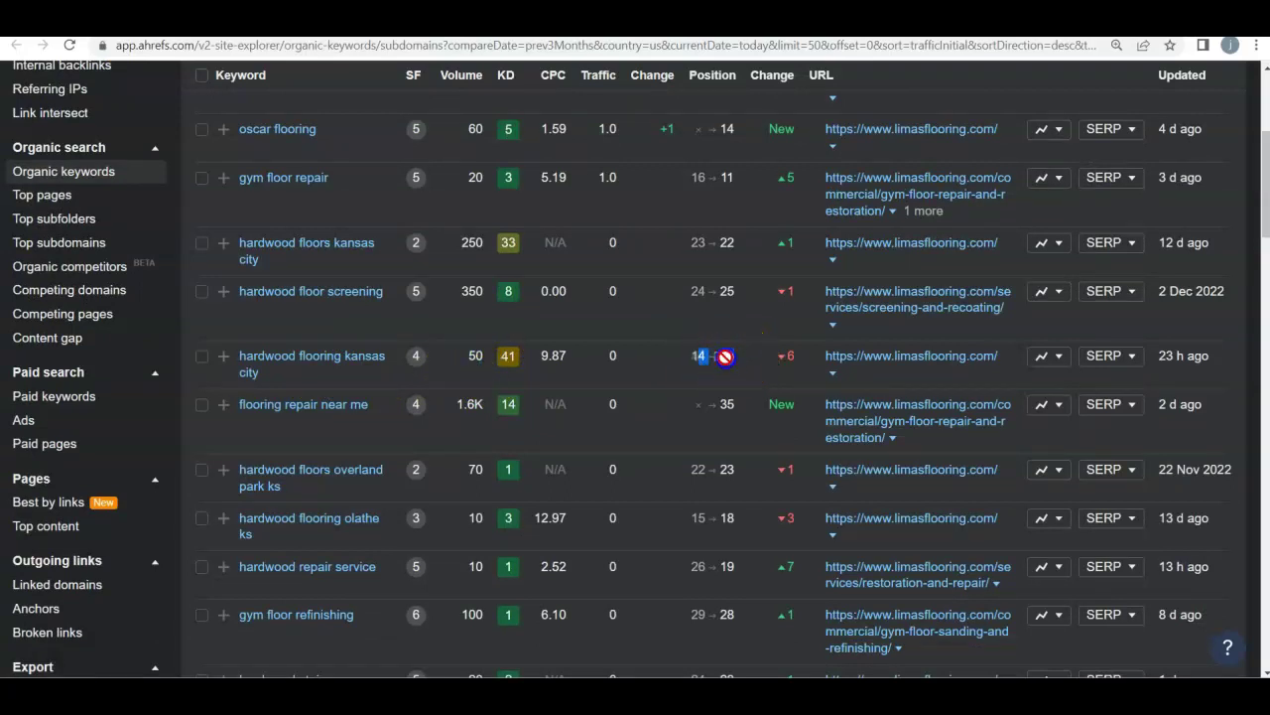
click(737, 375)
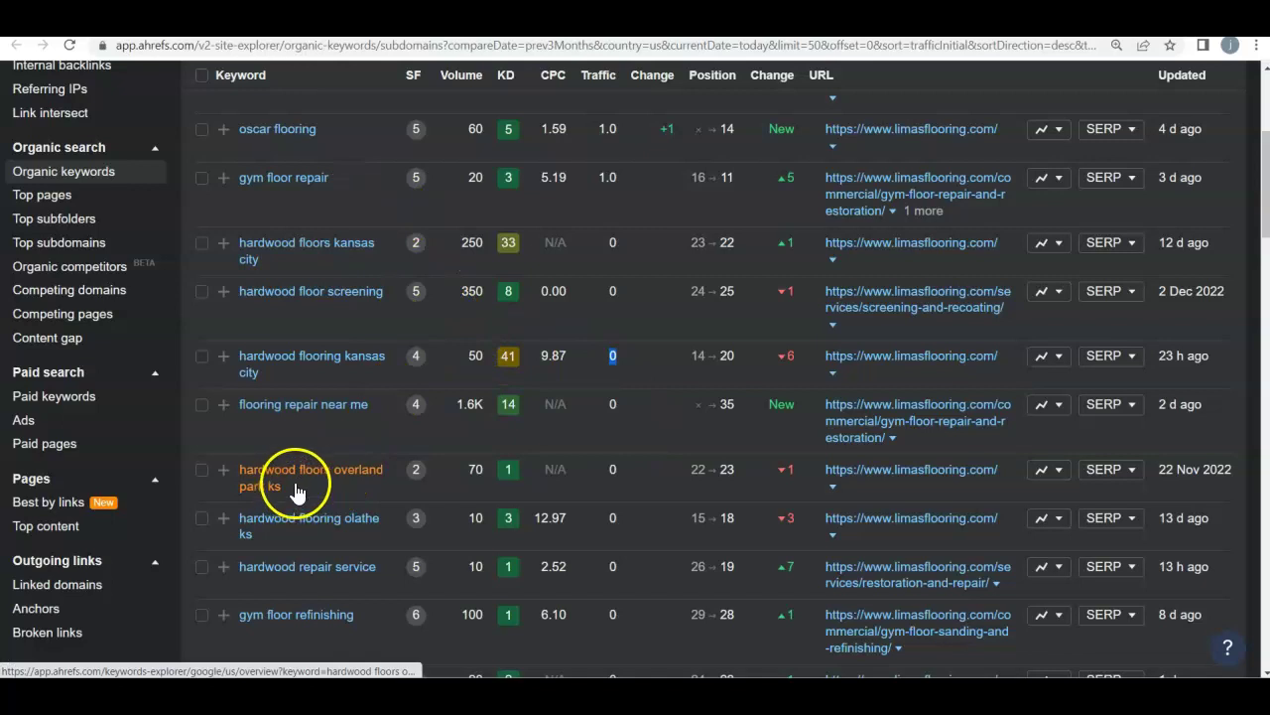
scroll(419, 519, up, 2)
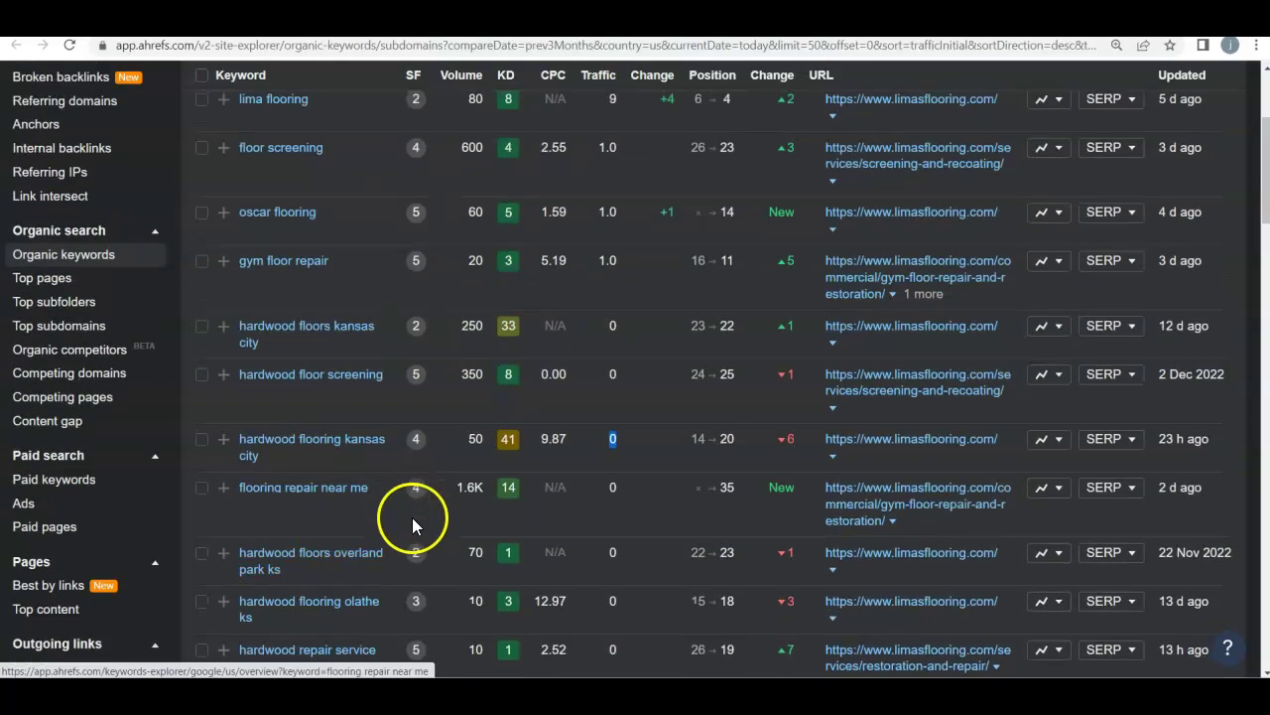
scroll(457, 569, up, 2)
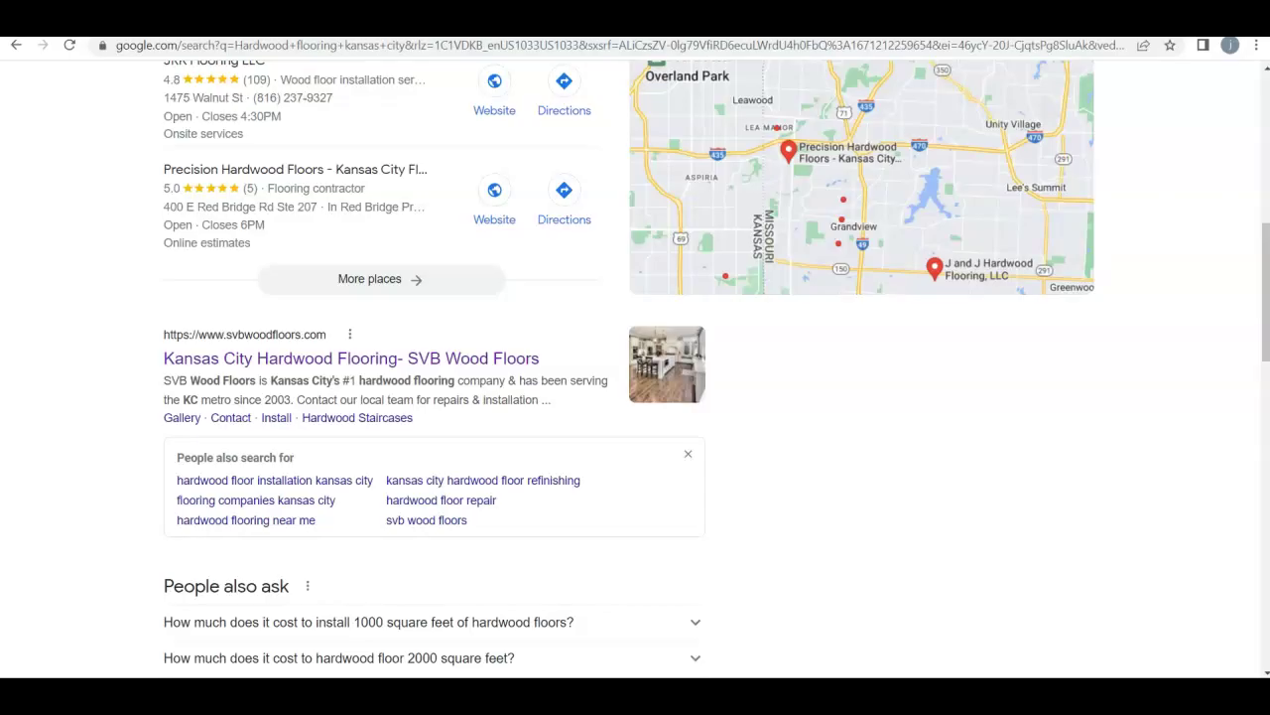
scroll(453, 255, up, 10)
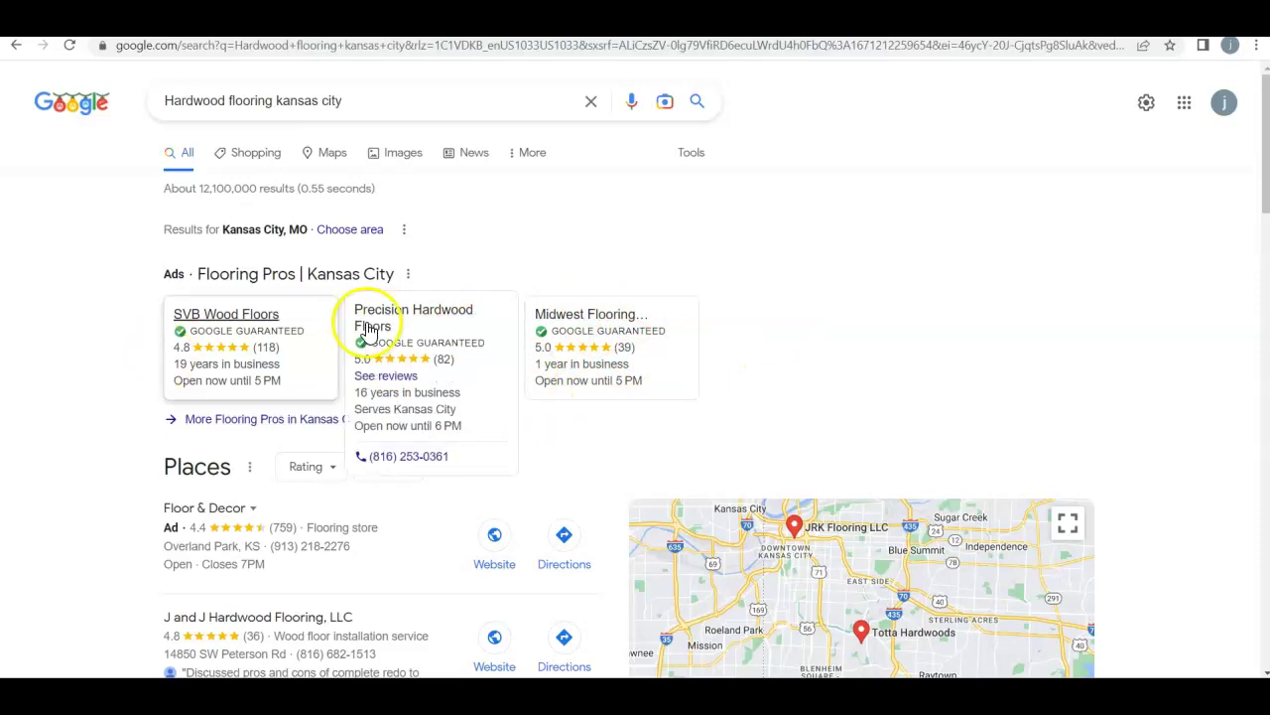
Compare the SVB Wood Floors, Precision Hardwood Floors and Midwest Flooring Company ad cards
mouse_move(553, 332)
mouse_move(491, 341)
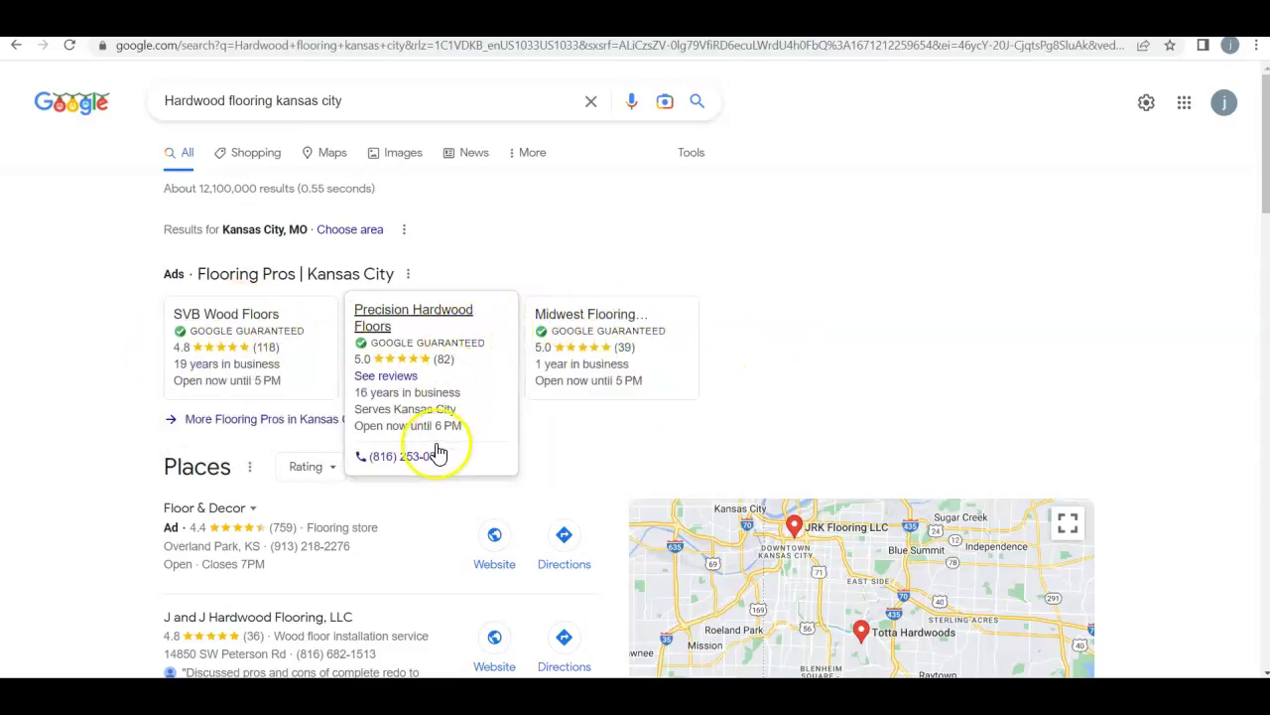
mouse_move(249, 425)
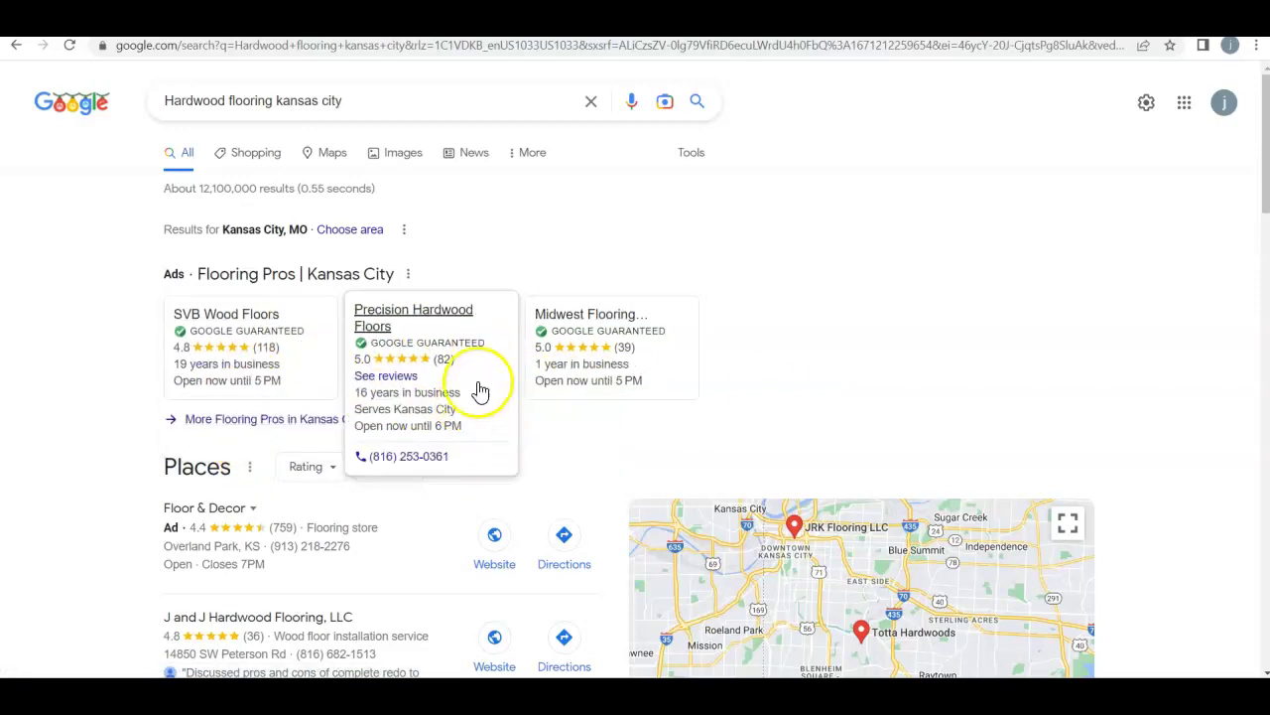
mouse_move(618, 375)
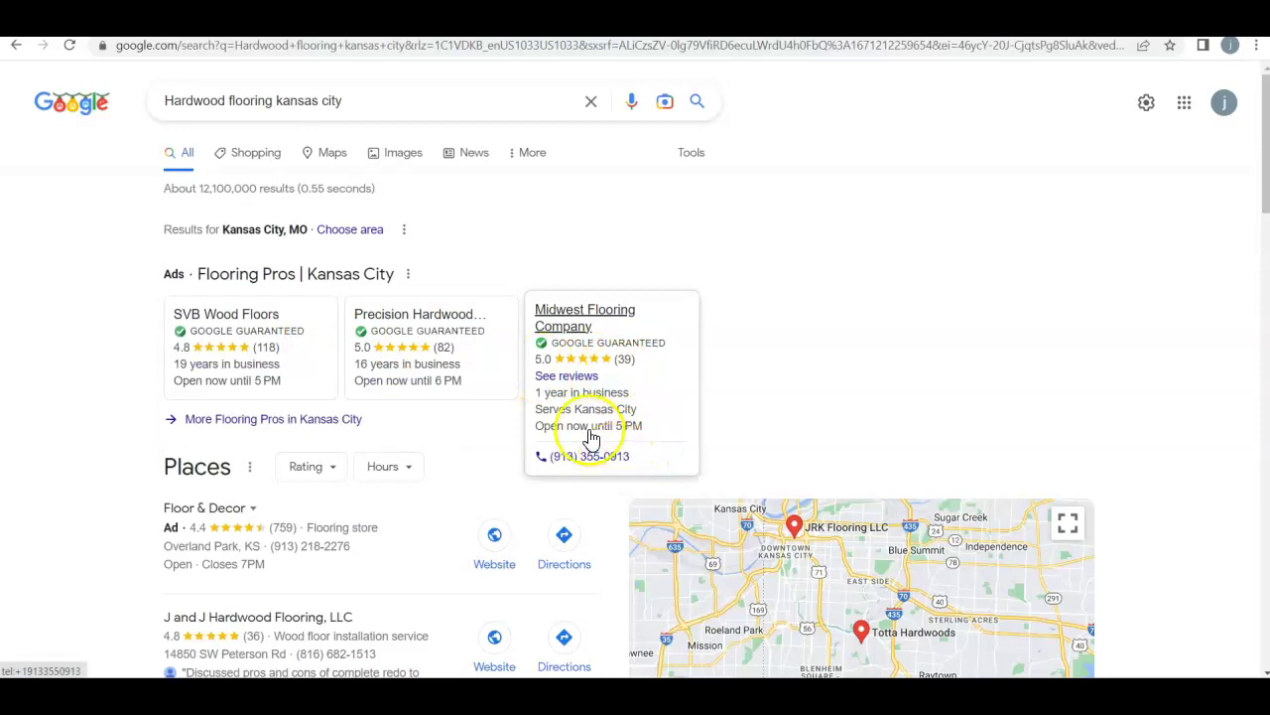
mouse_move(477, 377)
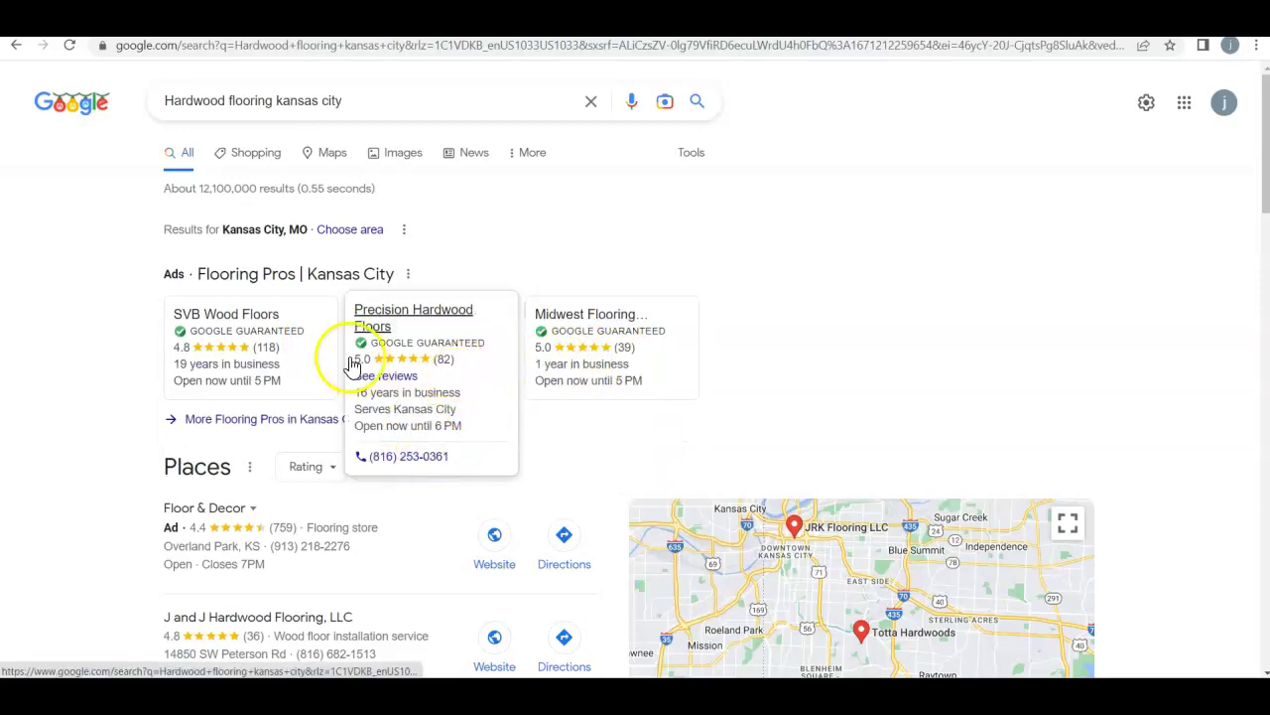
Open svbwoodfloors.com from its Kansas City Hardwood Flooring organic result and browse the homepage
scroll(496, 397, down, 4)
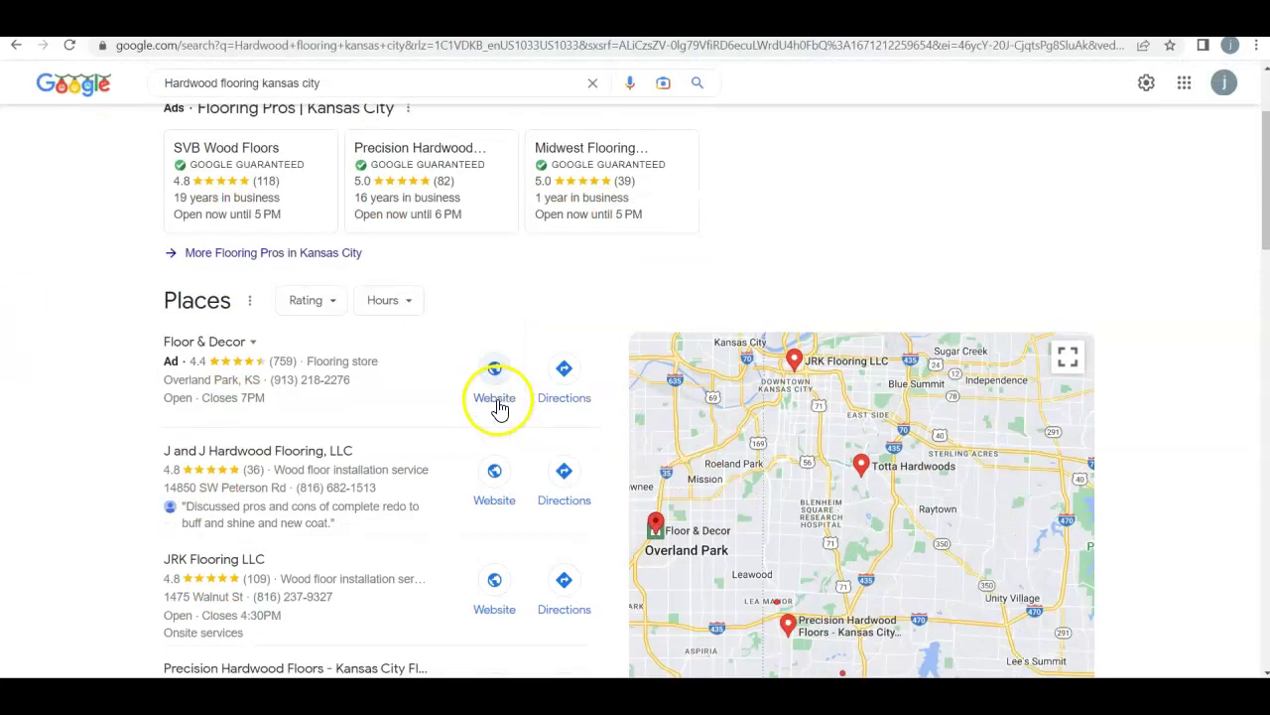
click(494, 307)
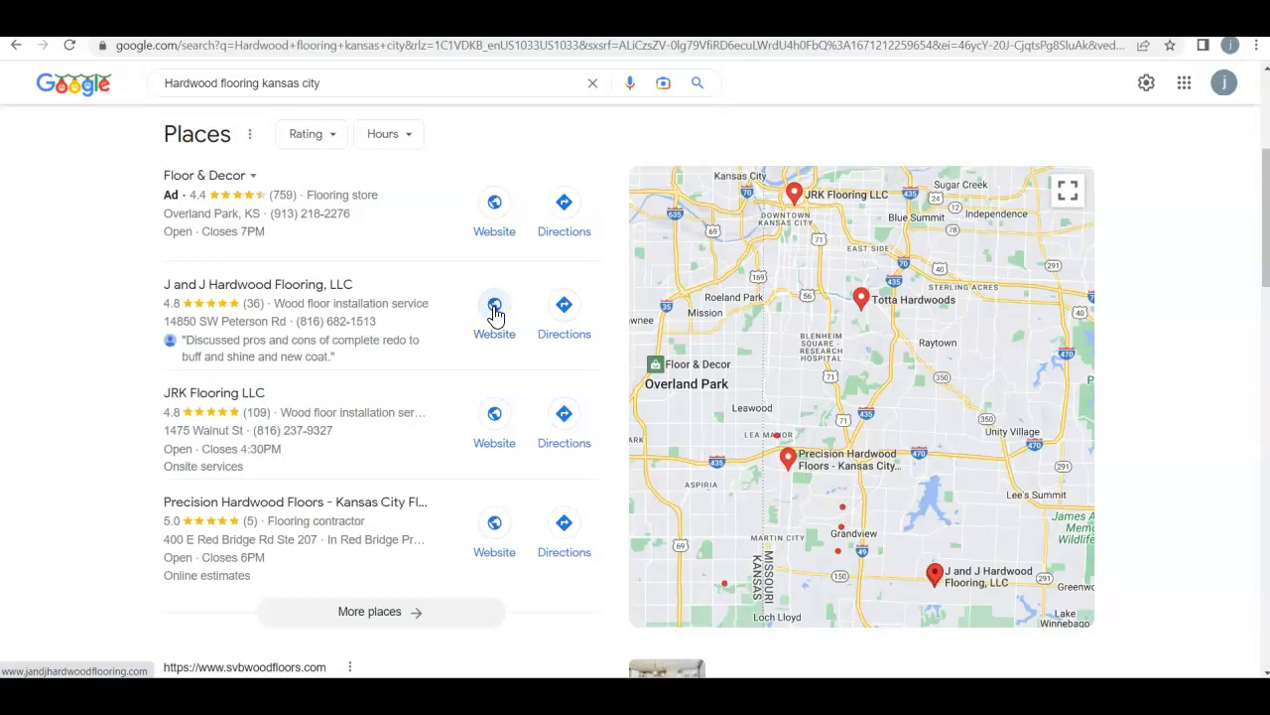
click(402, 207)
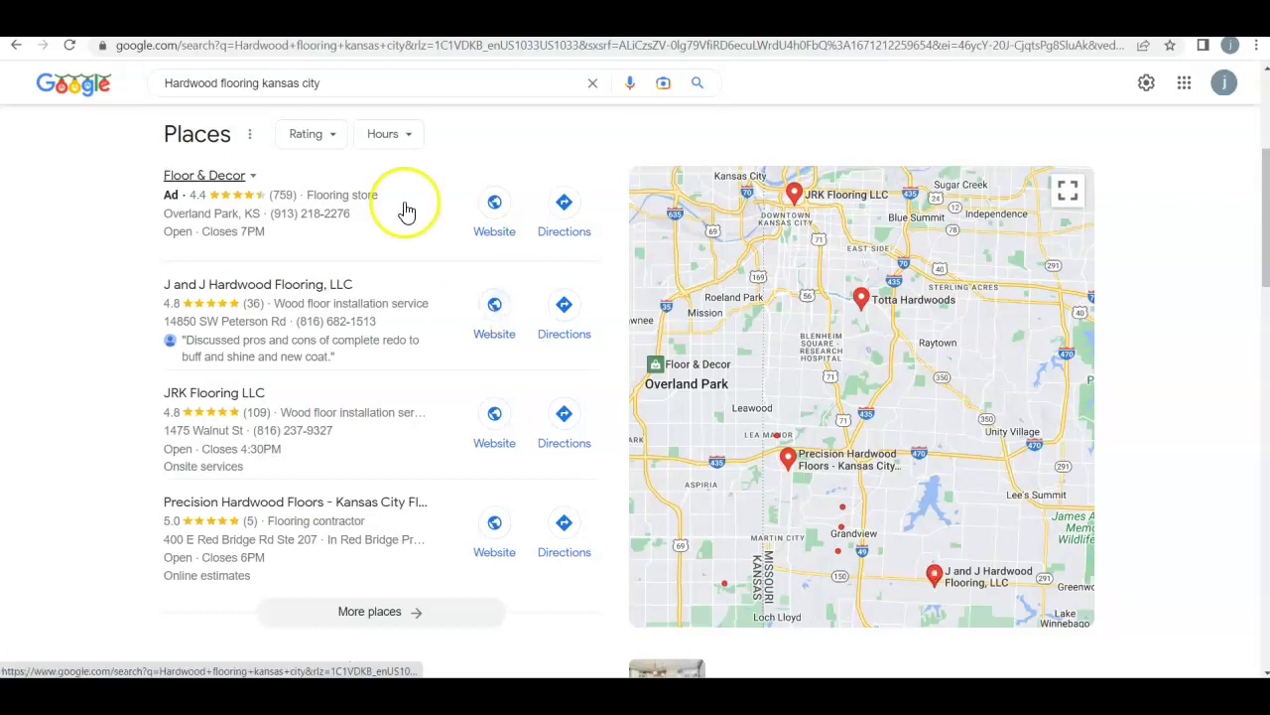
click(417, 446)
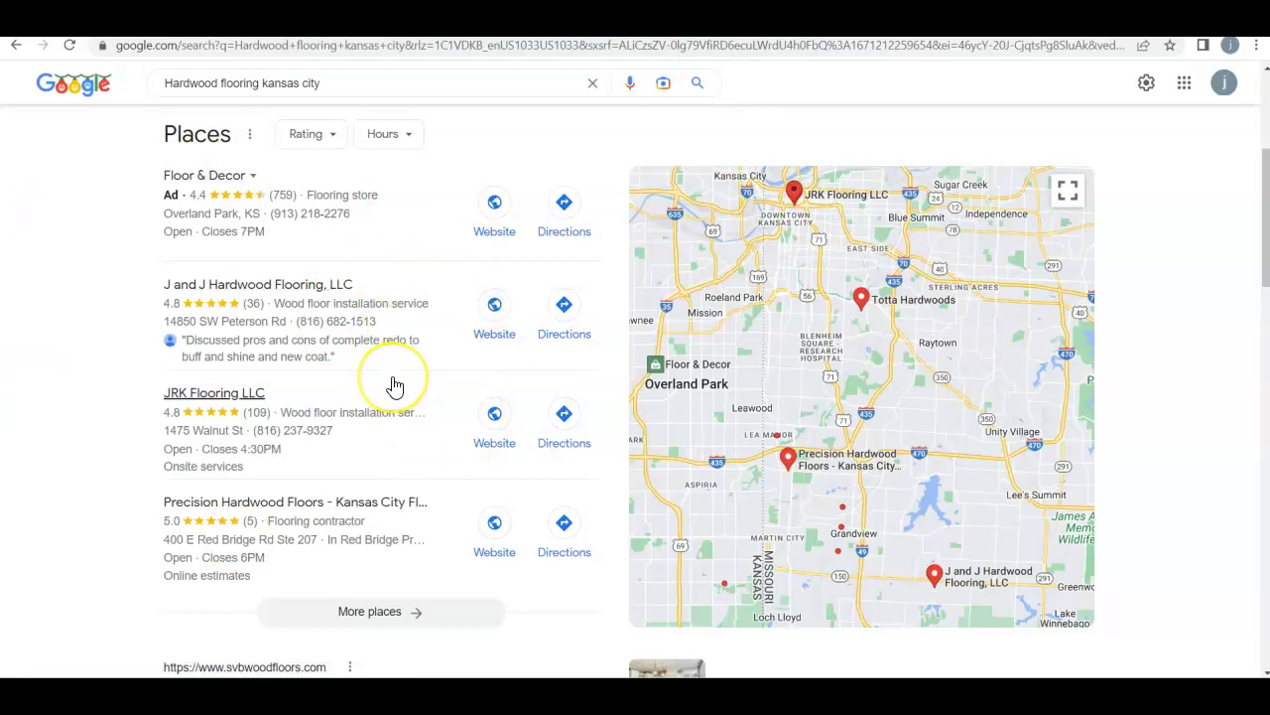
scroll(291, 394, down, 2)
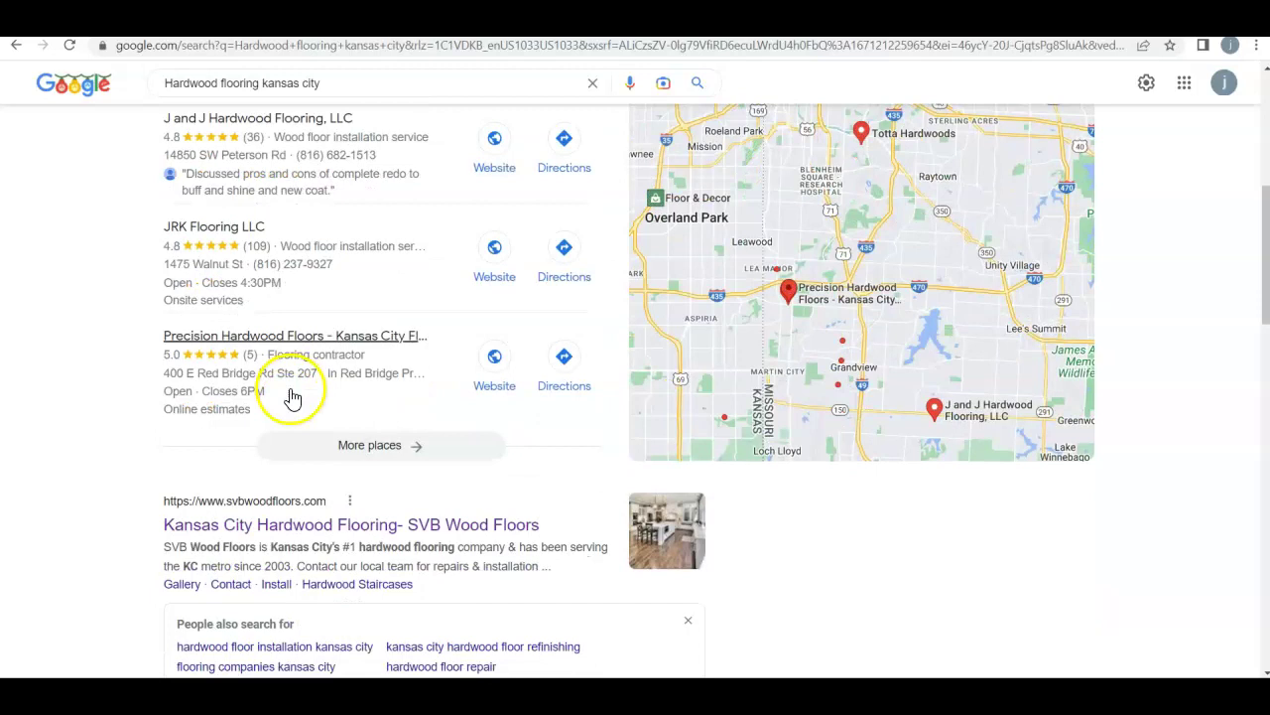
scroll(337, 397, down, 1)
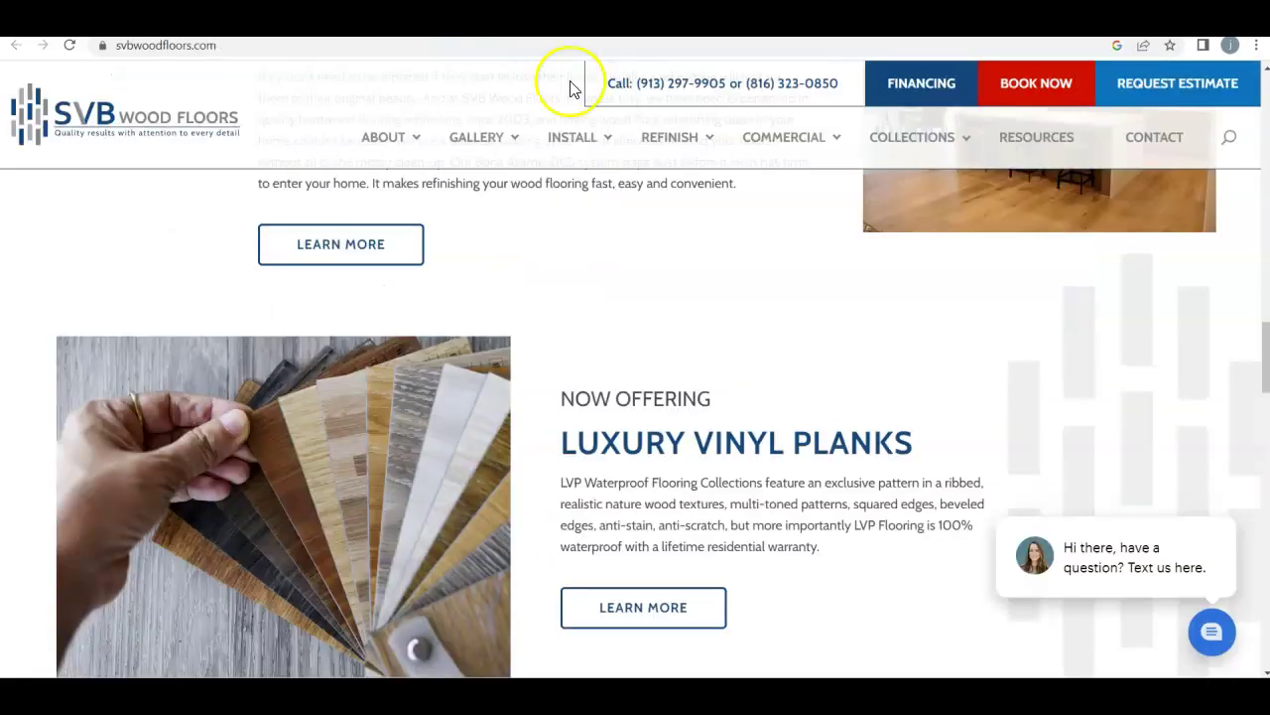
scroll(354, 384, up, 8)
scroll(471, 505, up, 10)
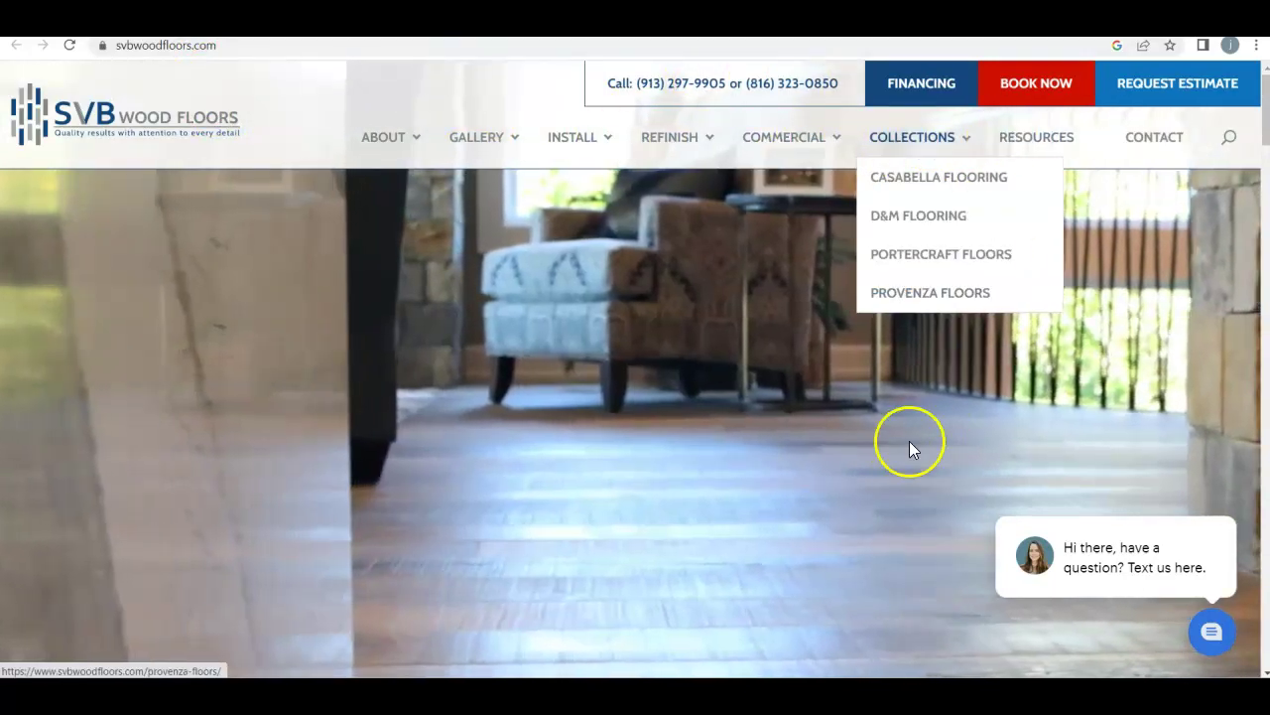
Scroll the SVB Wood Floors site, then return to the svbwoodfloors.com Ahrefs overview
scroll(913, 505, down, 8)
drag(1263, 253, 1265, 129)
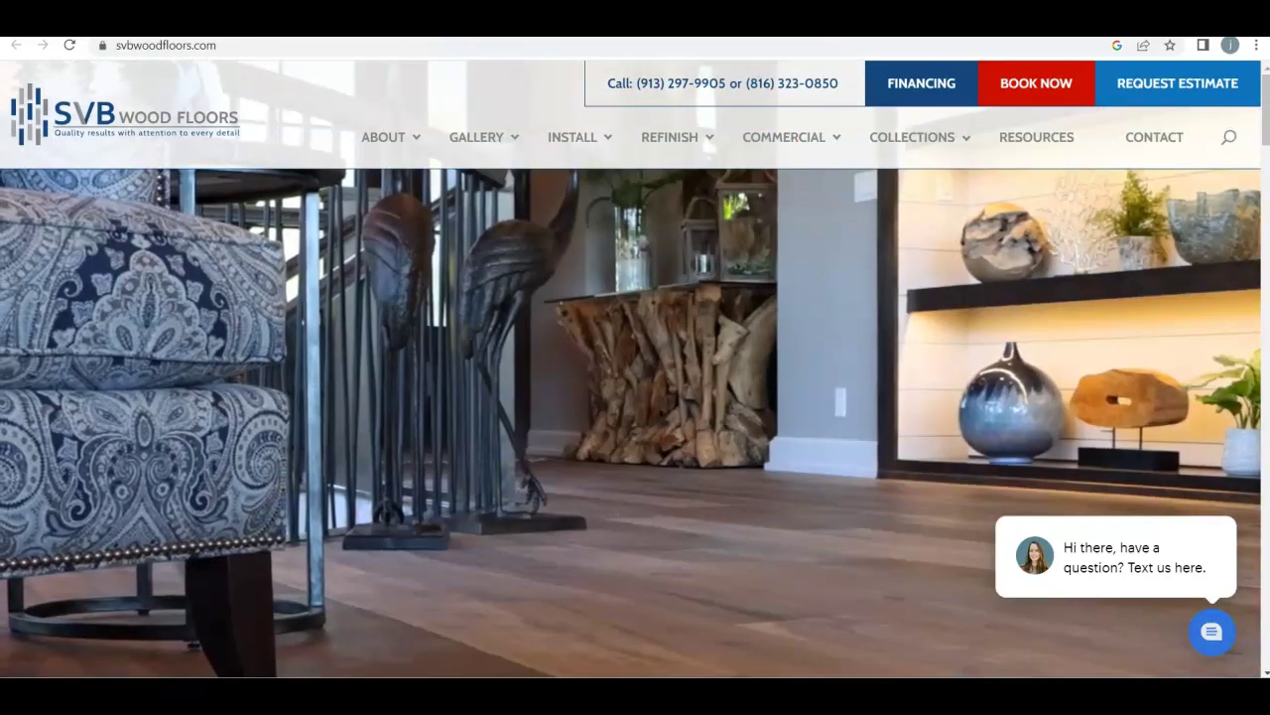
click(695, 21)
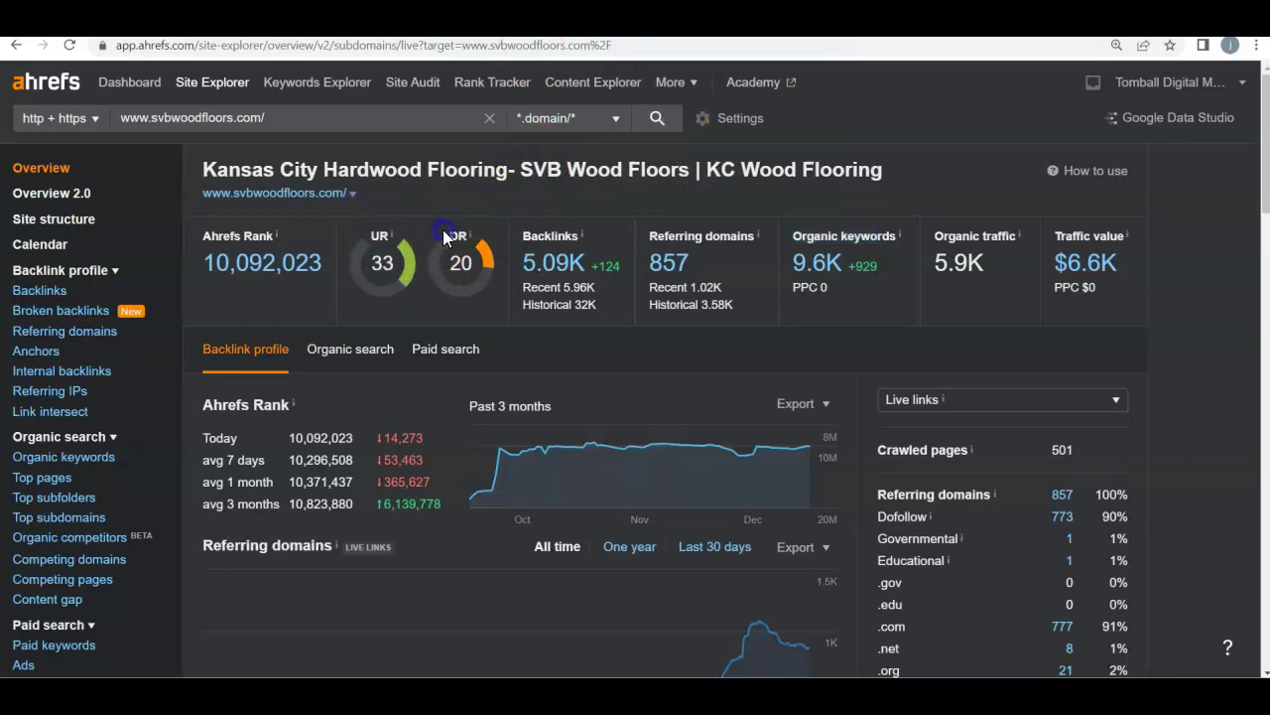
Highlight svbwoodfloors.com's DR of 20 and its 9.6K Organic keywords count
double_click(455, 268)
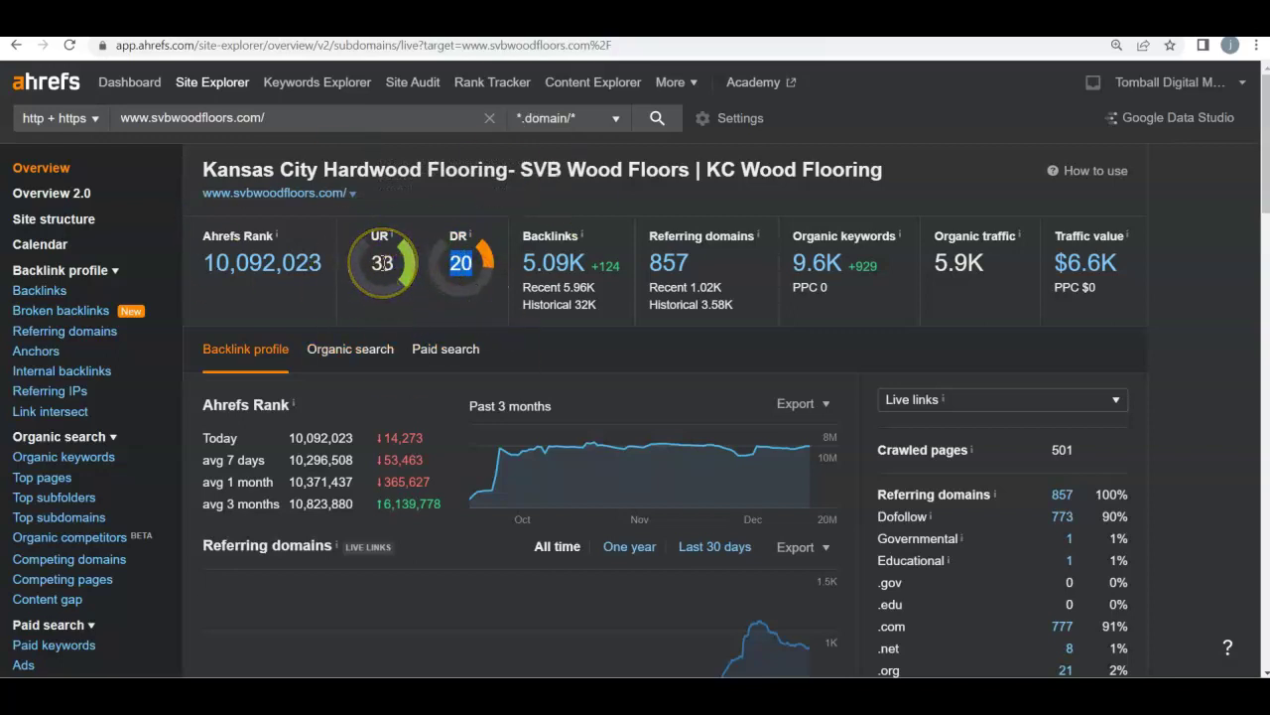
click(447, 288)
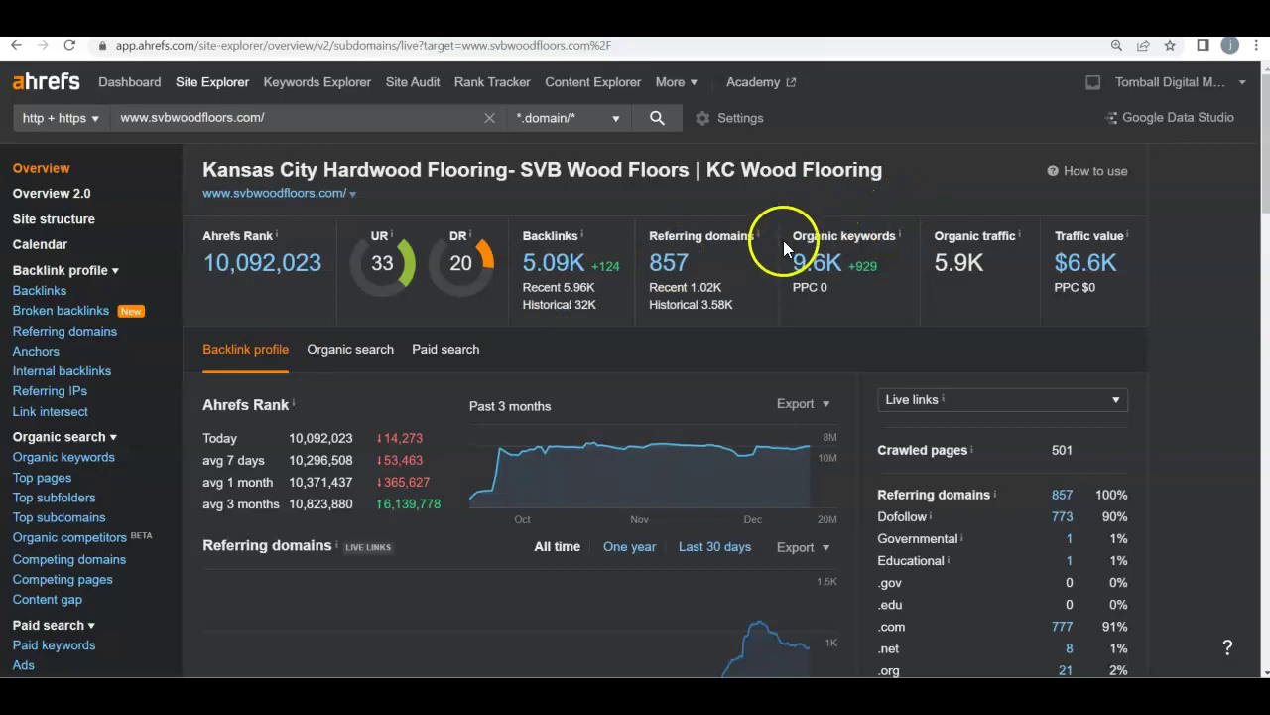
drag(785, 239, 893, 260)
click(849, 323)
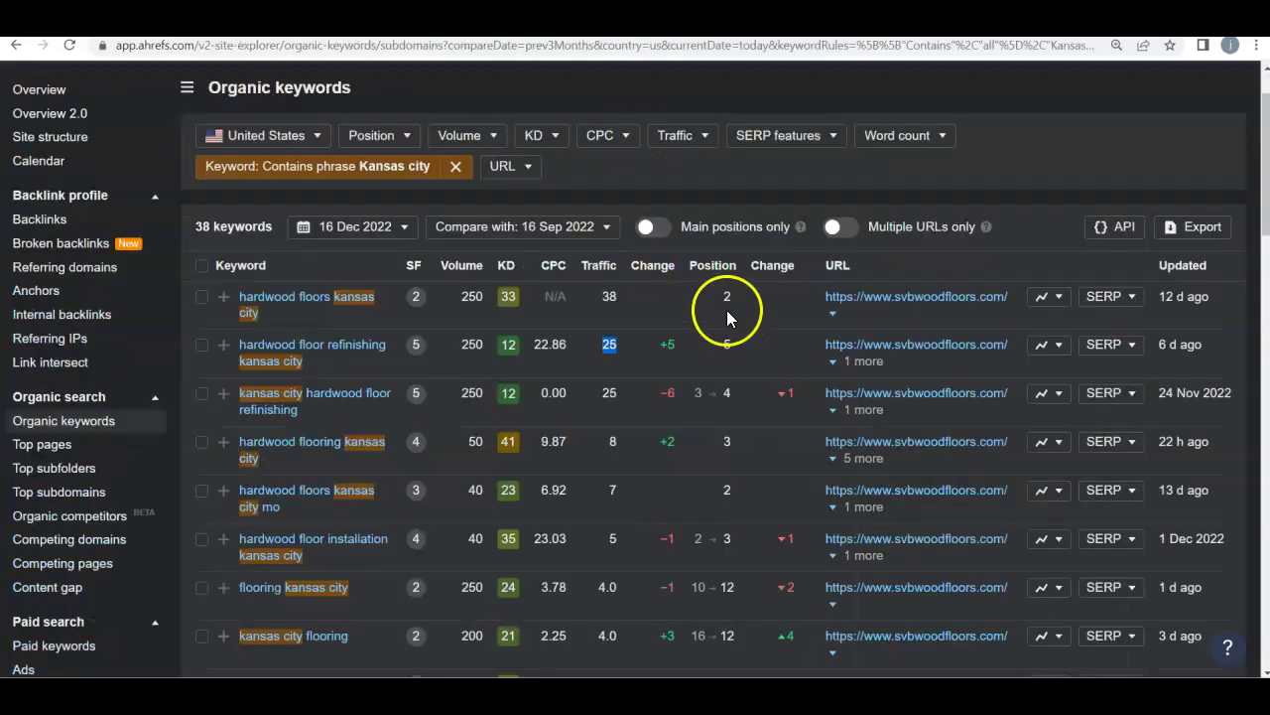
scroll(524, 397, up, 2)
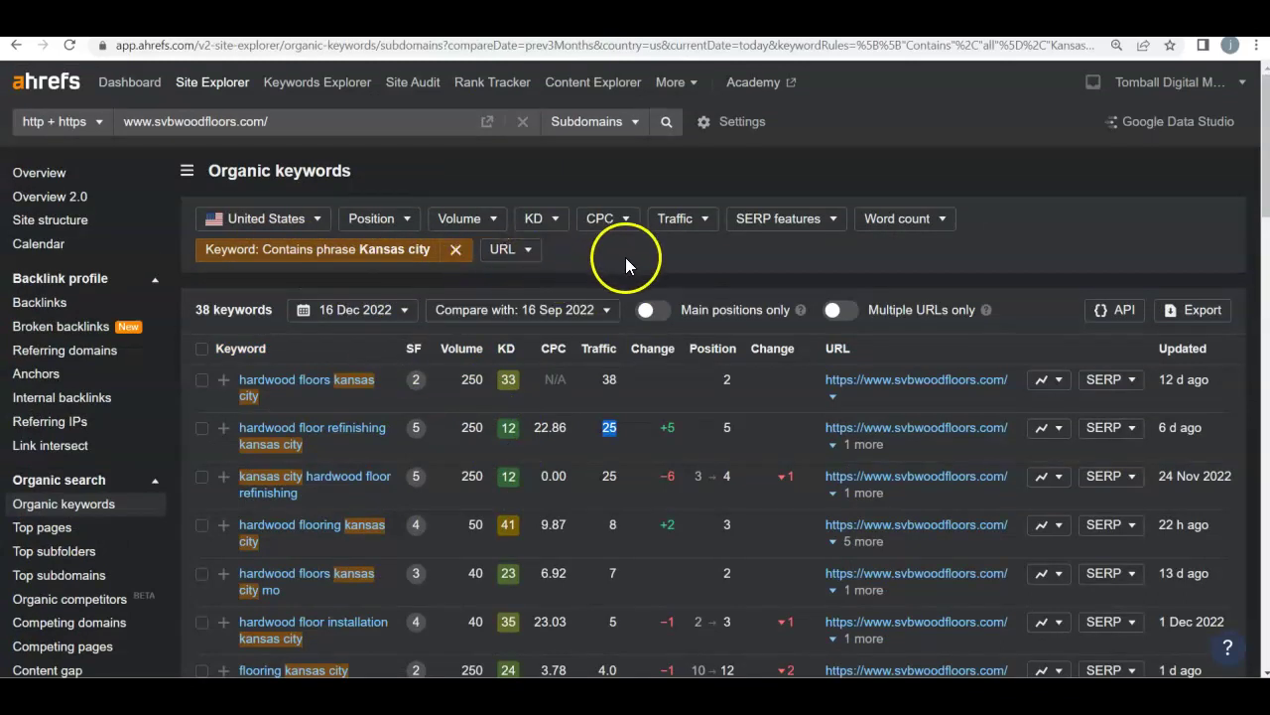
Note volume 250 and traffic 38 for the top keyword, then refinishing's position 5, CPC 22.86, and go back to limasflooring.com
scroll(616, 260, down, 2)
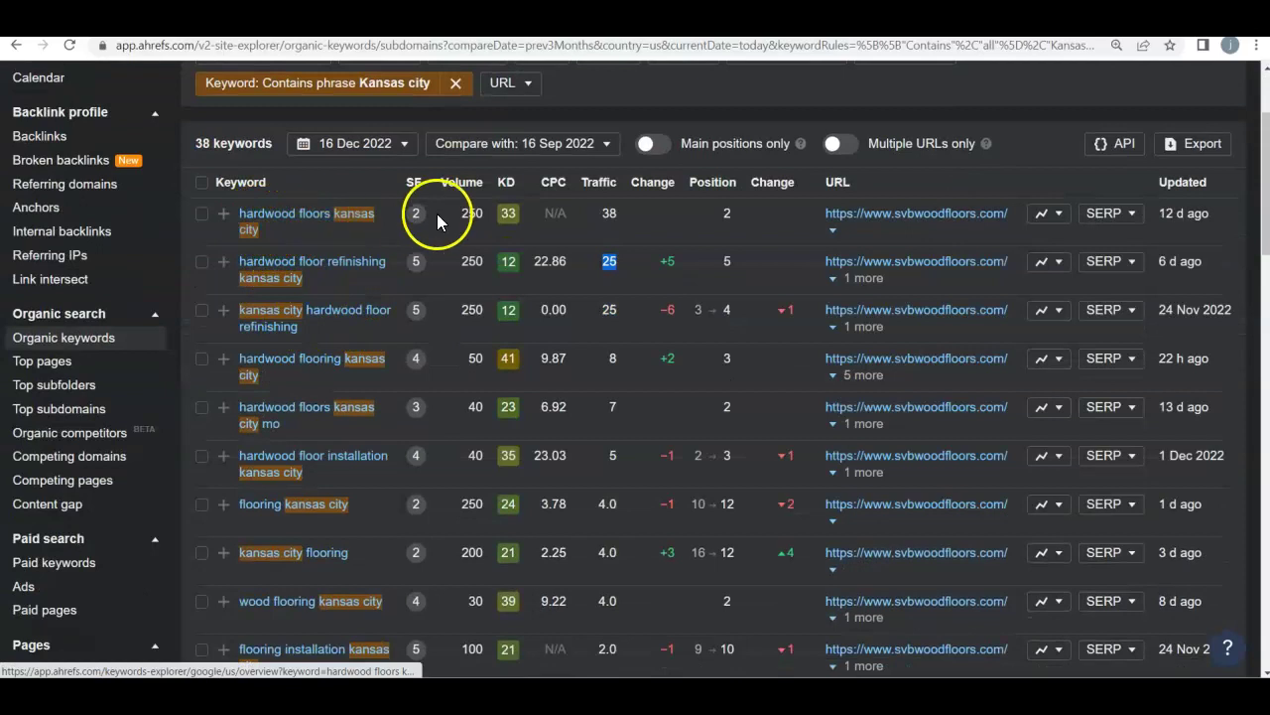
drag(461, 214, 484, 221)
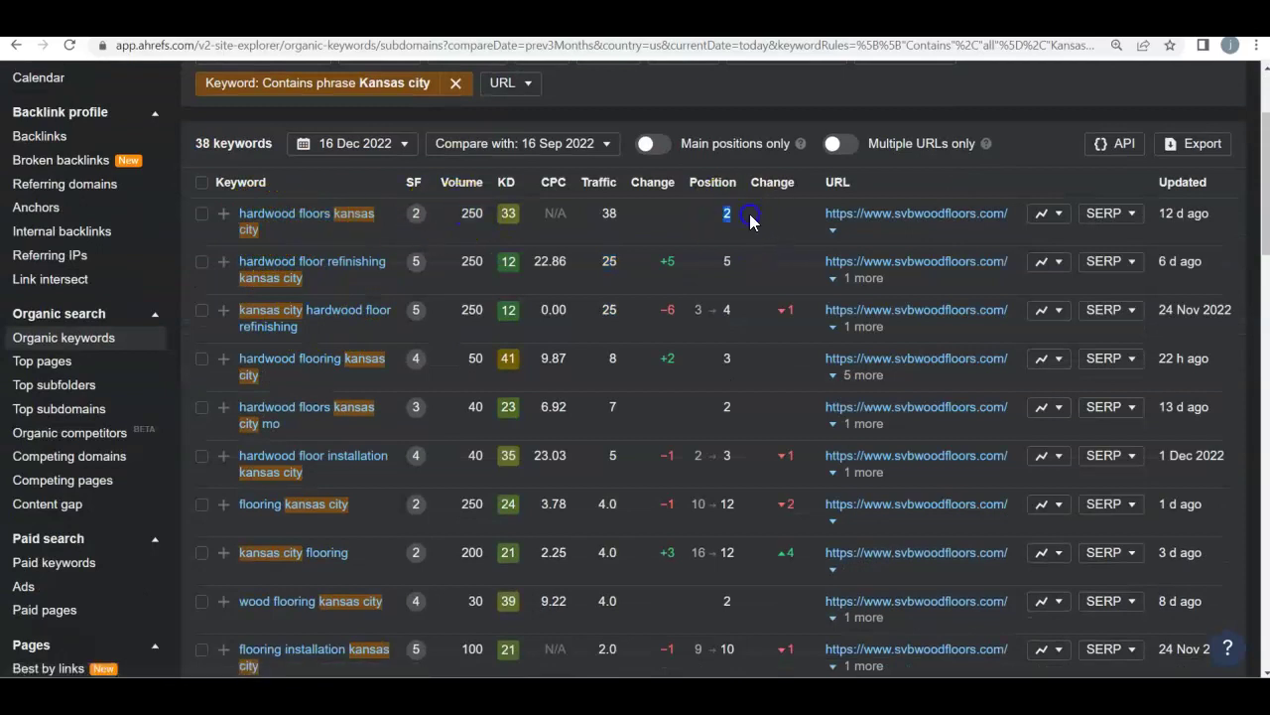
drag(615, 214, 581, 214)
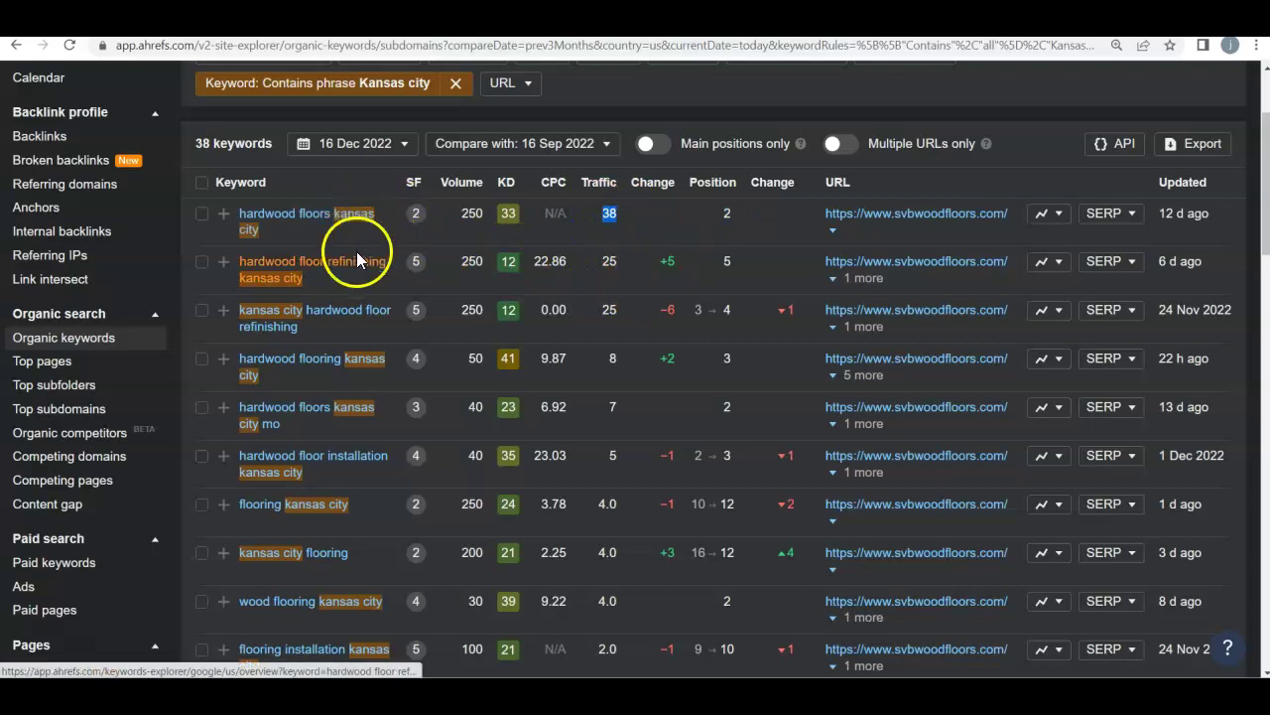
drag(436, 260, 757, 274)
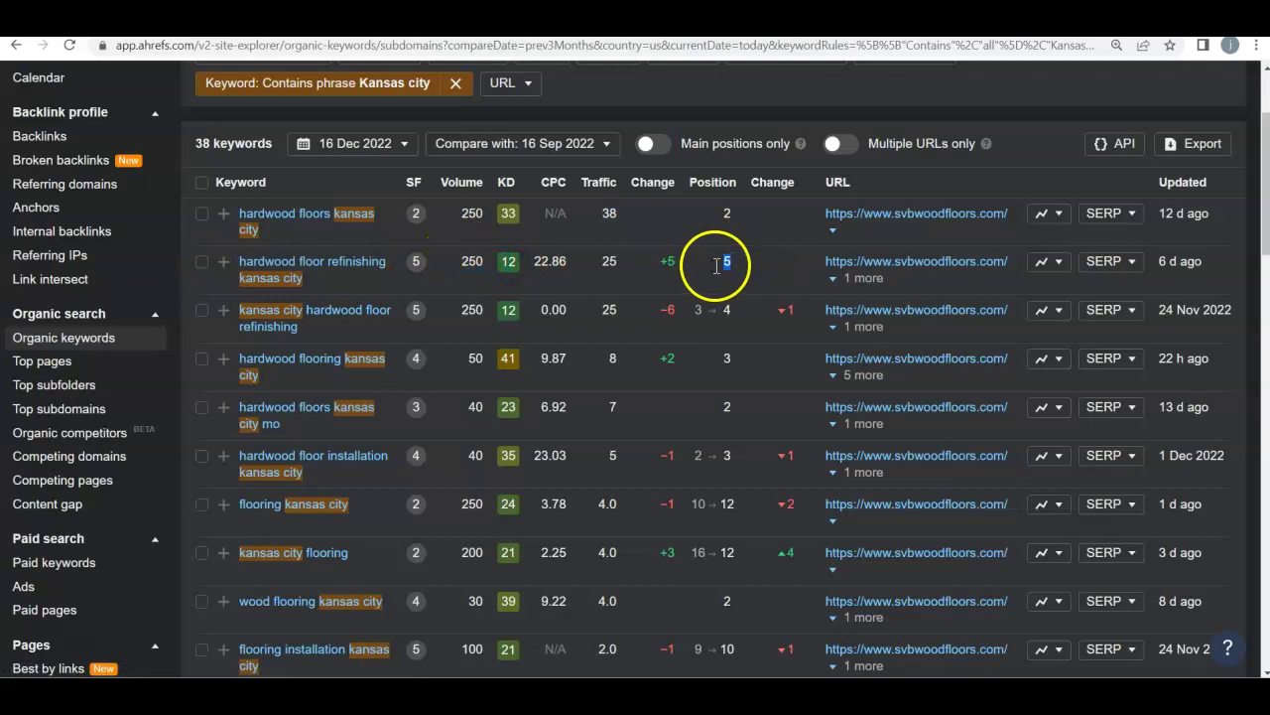
drag(635, 263, 543, 254)
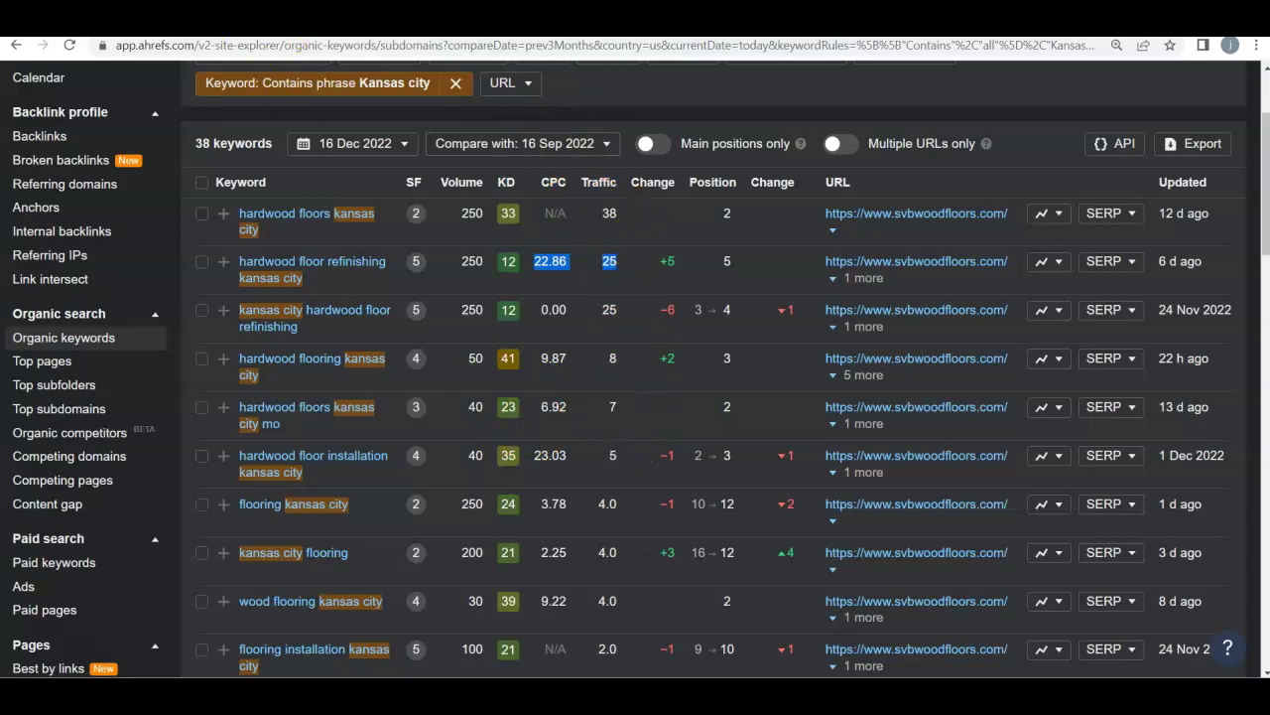
click(297, 30)
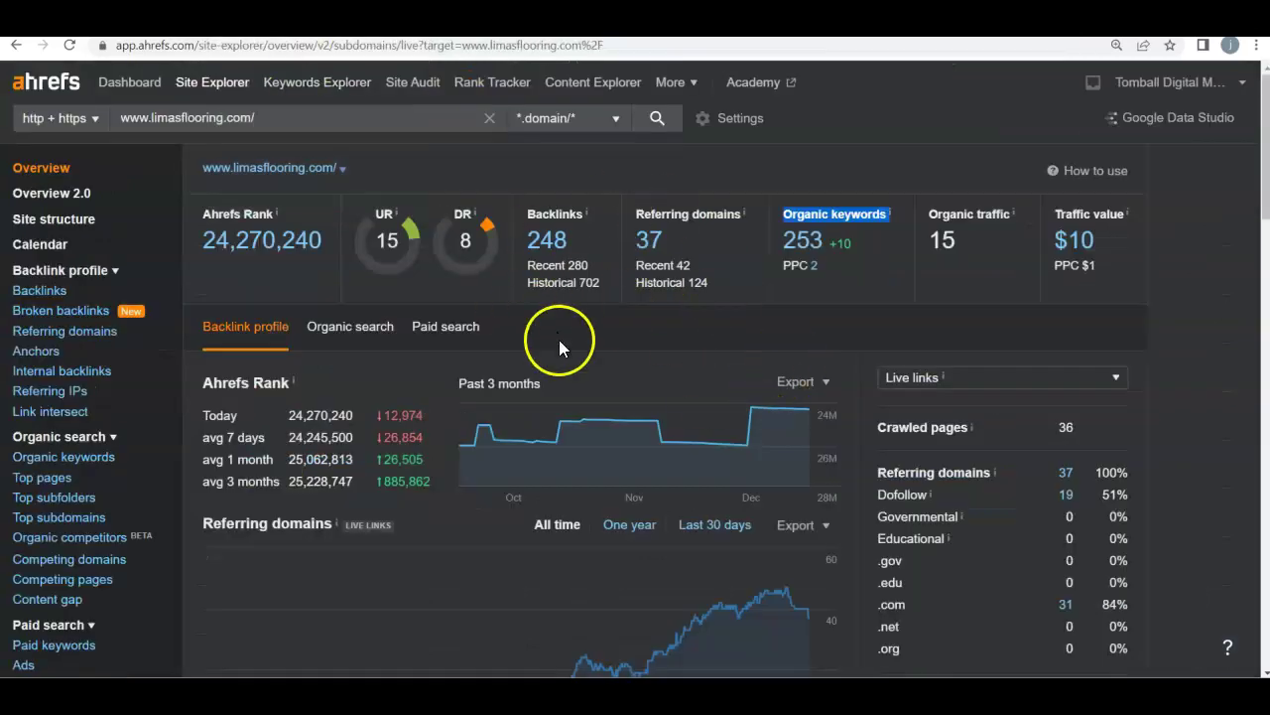
click(705, 320)
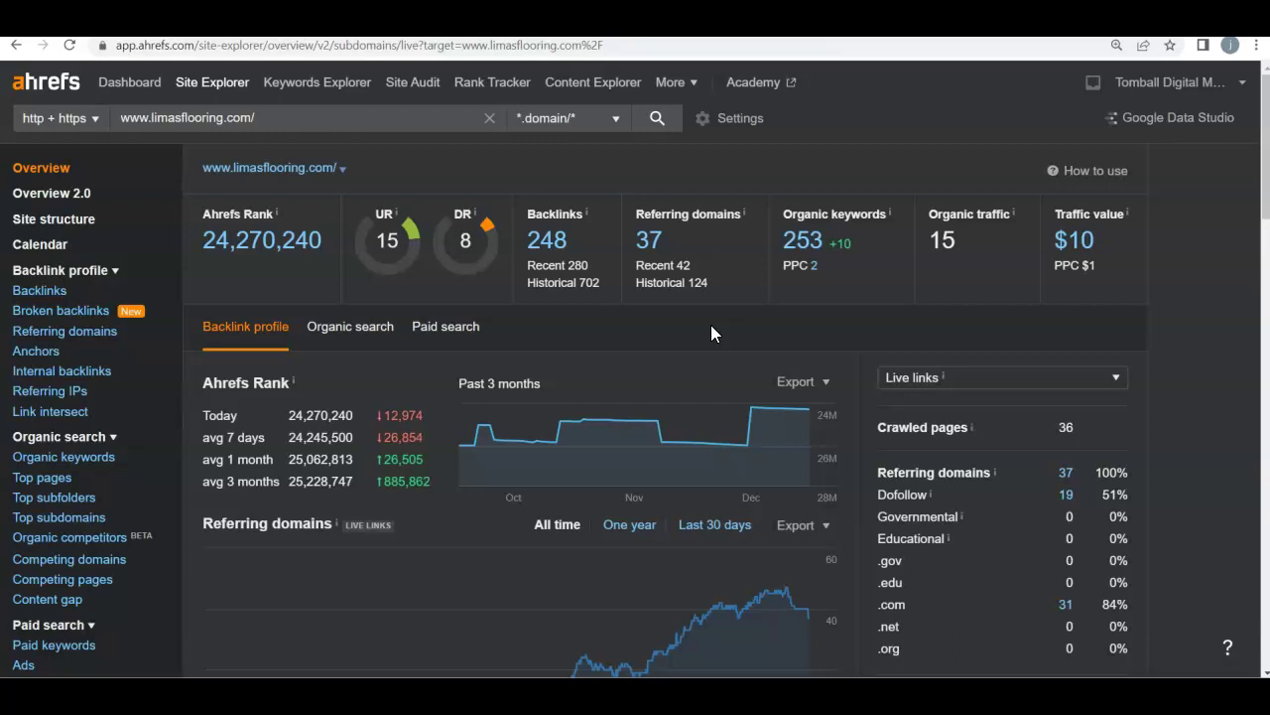
click(562, 100)
drag(772, 220, 854, 248)
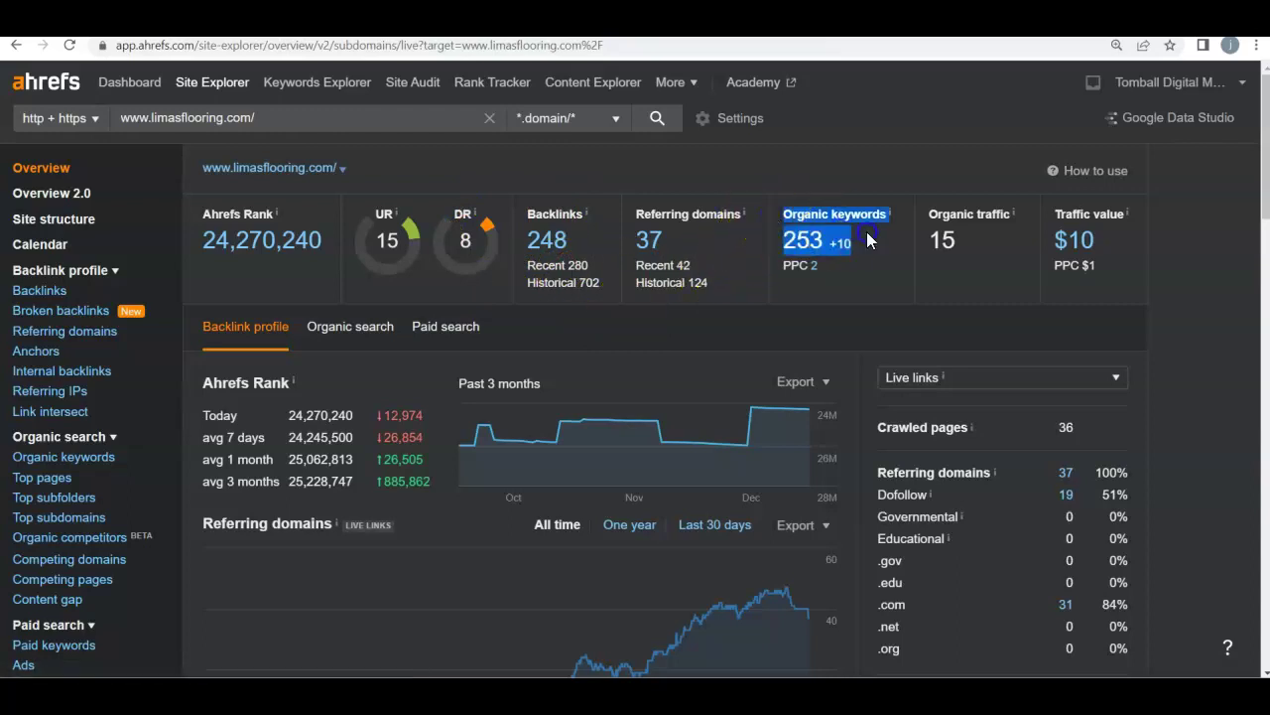
click(823, 296)
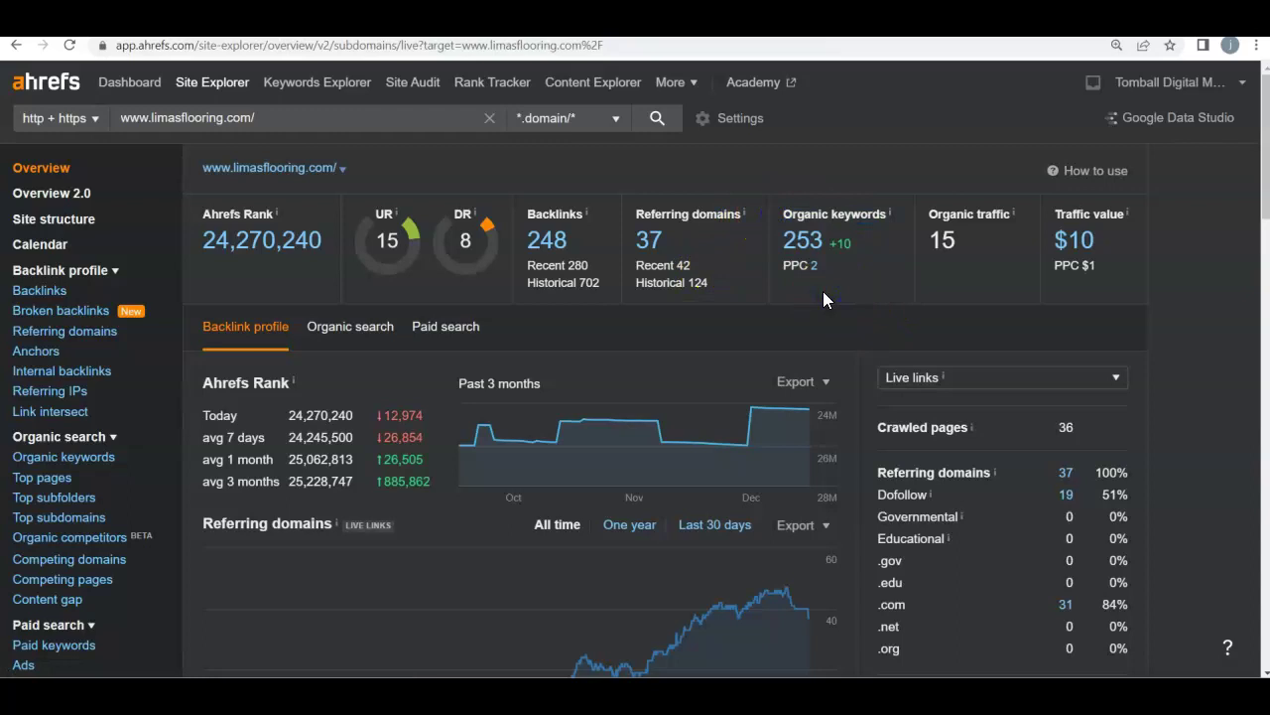